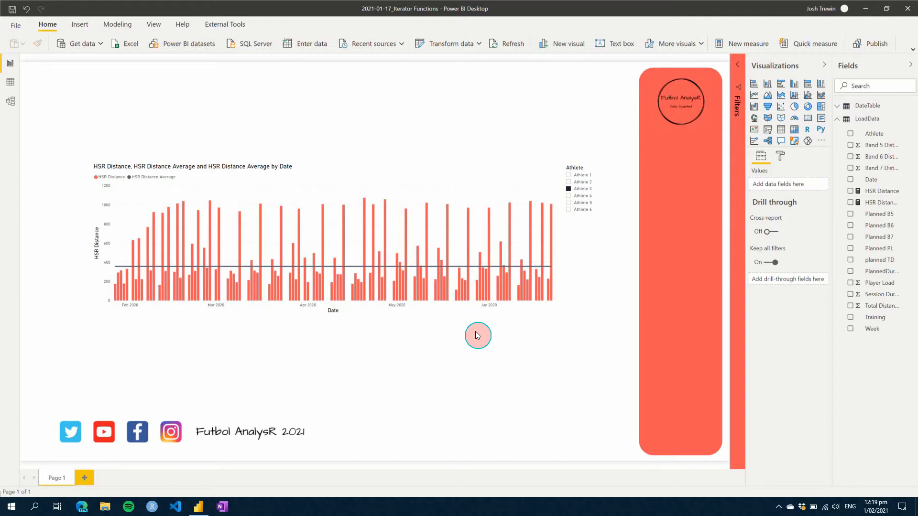
Switch the Athlete slicer between several athletes to compare the HSR Distance chart, ending with Athlete 1 selected
{"action": "left_click", "coordinate": [584, 179]}
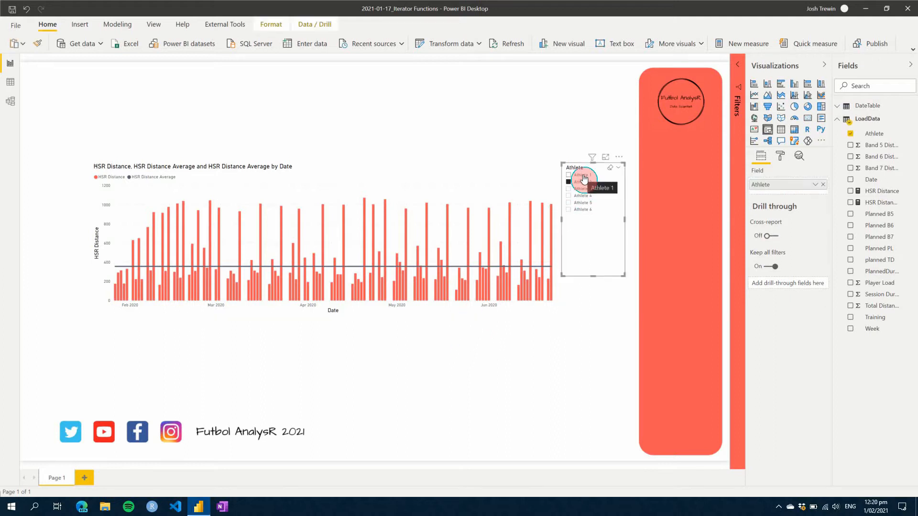
{"action": "left_click", "coordinate": [584, 177]}
{"action": "left_click", "coordinate": [583, 194]}
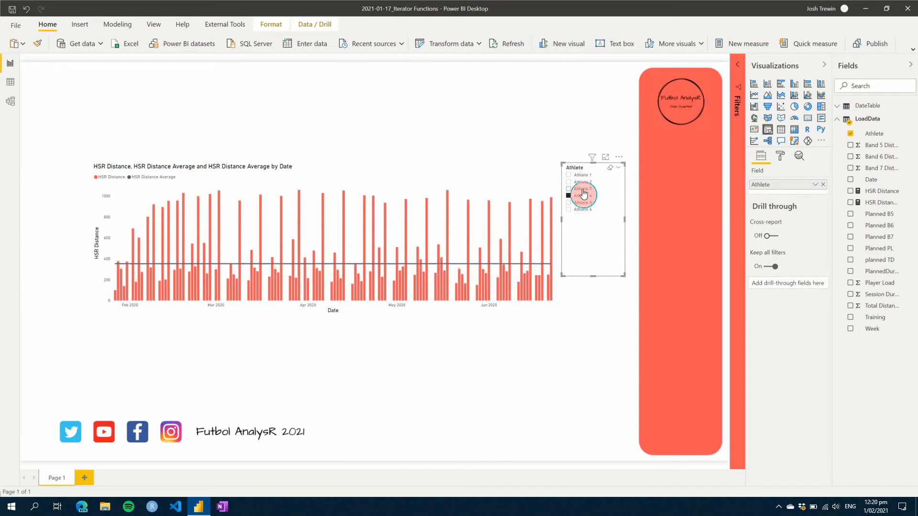
{"action": "left_click", "coordinate": [583, 175]}
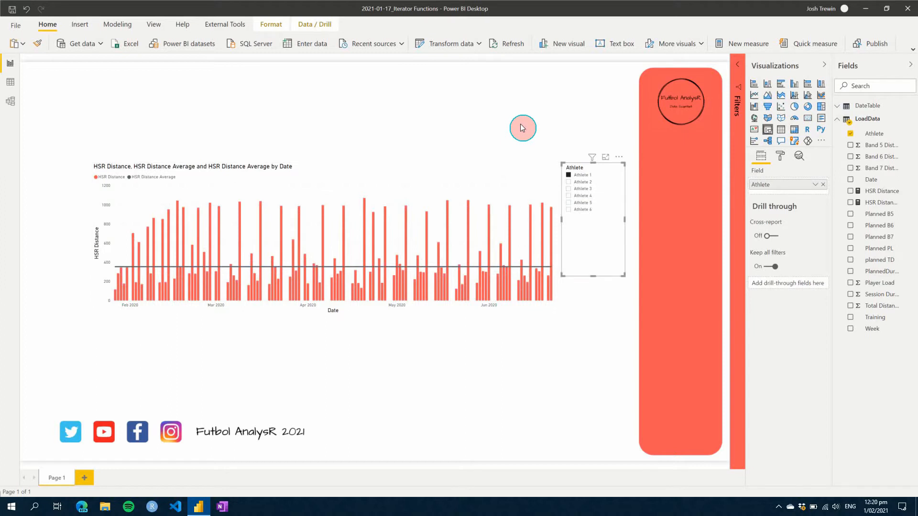
{"action": "left_click", "coordinate": [584, 189]}
{"action": "left_click", "coordinate": [583, 175]}
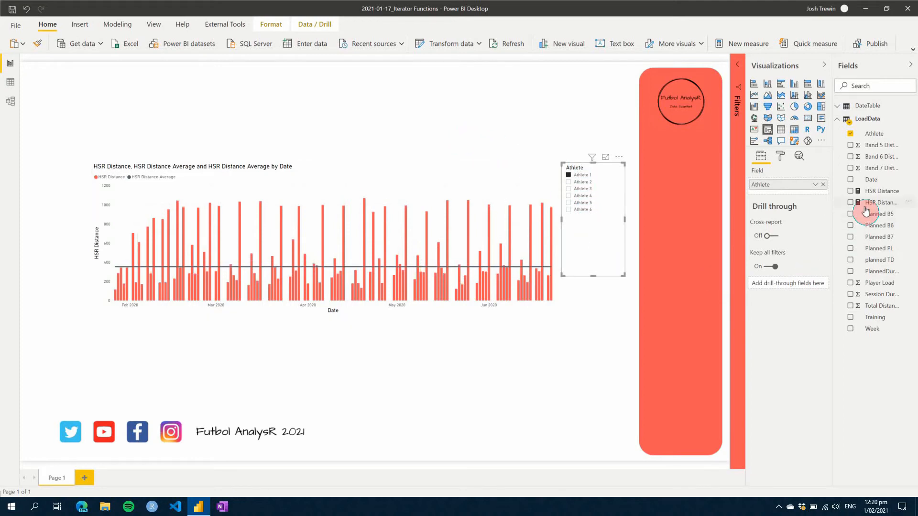
{"action": "left_click", "coordinate": [600, 319]}
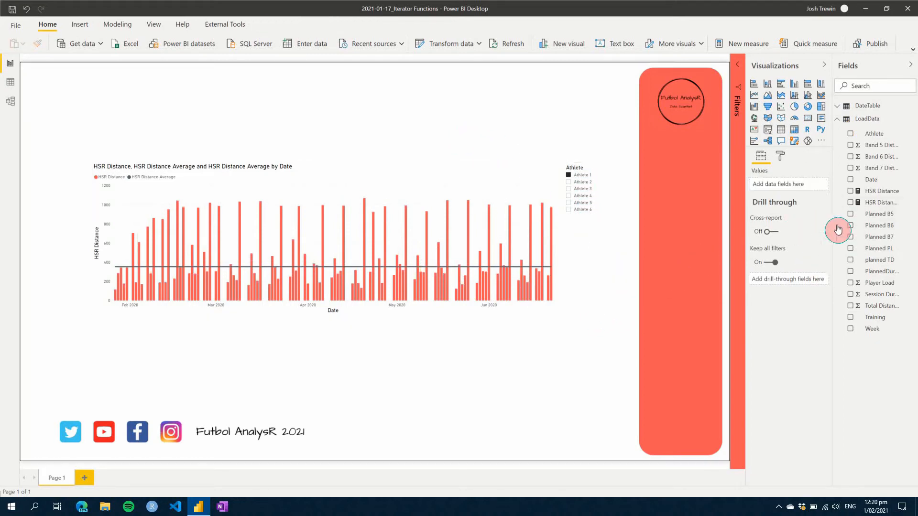
Open the HSR Distance Average measure and copy its complete AVERAGEX expression
{"action": "left_click", "coordinate": [871, 202]}
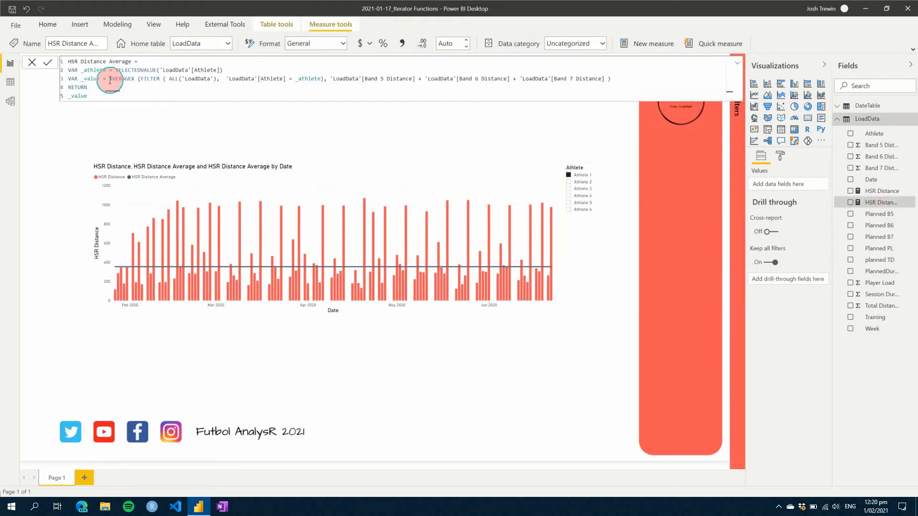
{"action": "left_click_drag", "start_coordinate": [110, 79], "coordinate": [610, 79]}
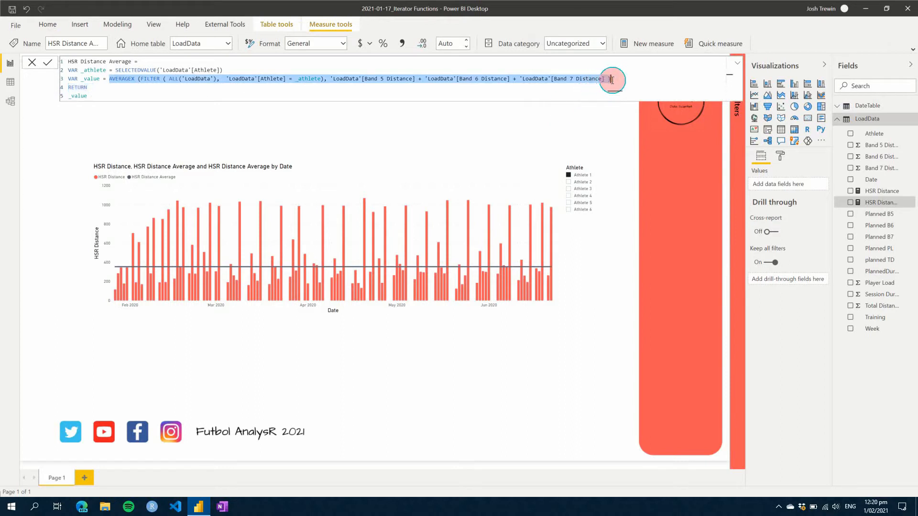
{"action": "left_click", "coordinate": [525, 119]}
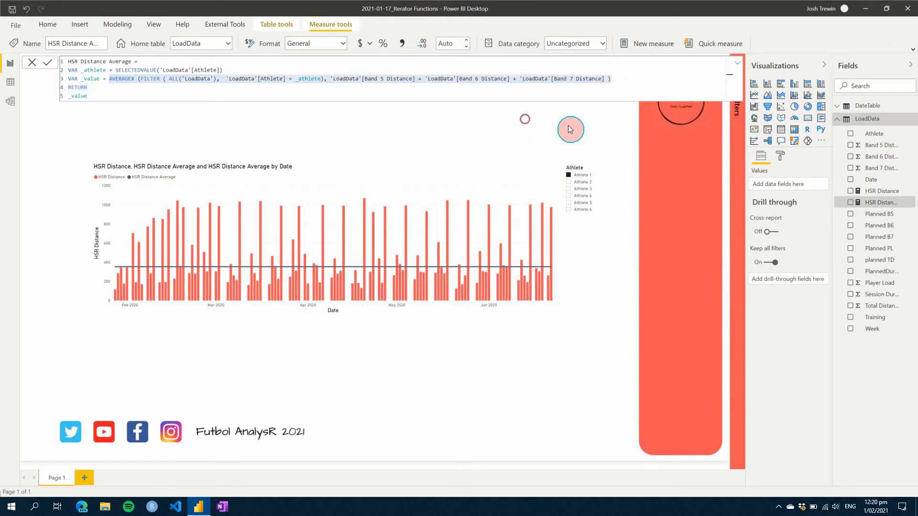
Create a LoadData measure named HSR Distance AVerage Calculate and paste the copied AVERAGEX expression on its second line
{"action": "right_click", "coordinate": [867, 120]}
{"action": "left_click", "coordinate": [868, 134]}
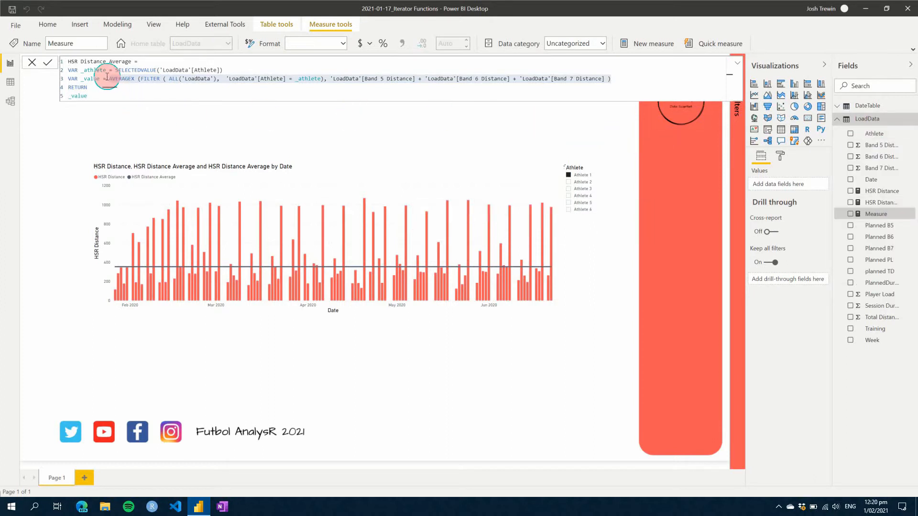
{"action": "type", "text": "HSR "}
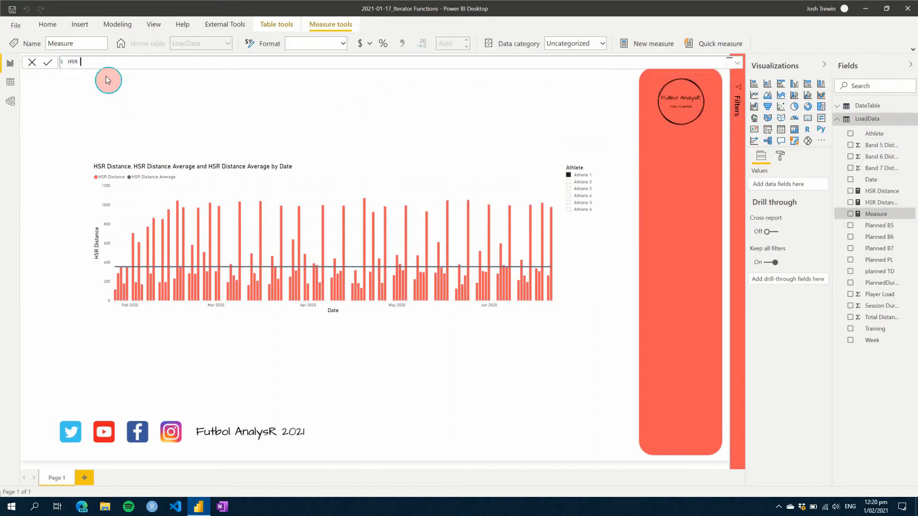
{"action": "type", "text": "Distance AVerage Caclc"}
{"action": "key", "text": "BackSpace"}
{"action": "key", "text": "BackSpace"}
{"action": "key", "text": "BackSpace"}
{"action": "type", "text": "lculate ="}
{"action": "key", "text": "shift+Return"}
{"action": "type", "text": "AVERAGEX (FILTER ( ALL('LoadData'),  'LoadData'[Athlete] = athlete), 'LoadData'[Band 5 Distance] + 'LoadData'[Band 6 Distance] + 'LoadData'[Band 7 Distance] )"}
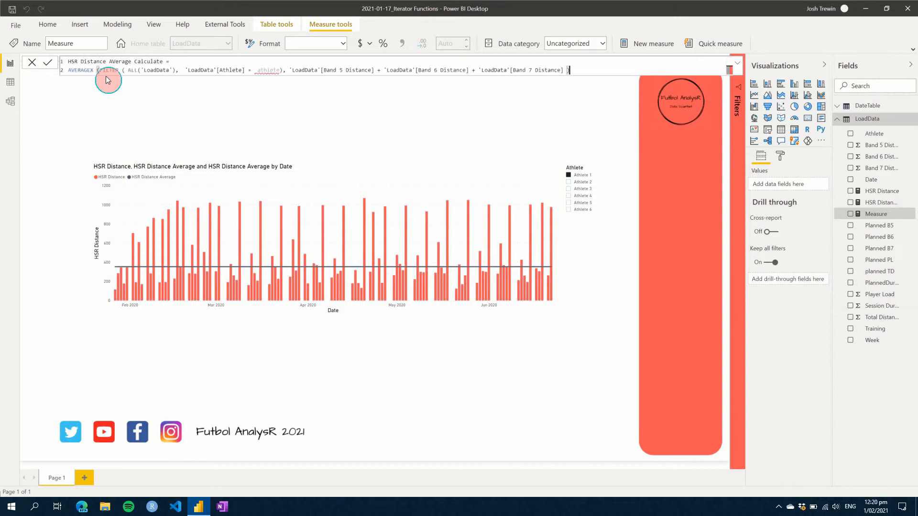
Insert an opening CALCULATE ( in front of the AVERAGEX expression
{"action": "left_click", "coordinate": [68, 70]}
{"action": "type", "text": "C"}
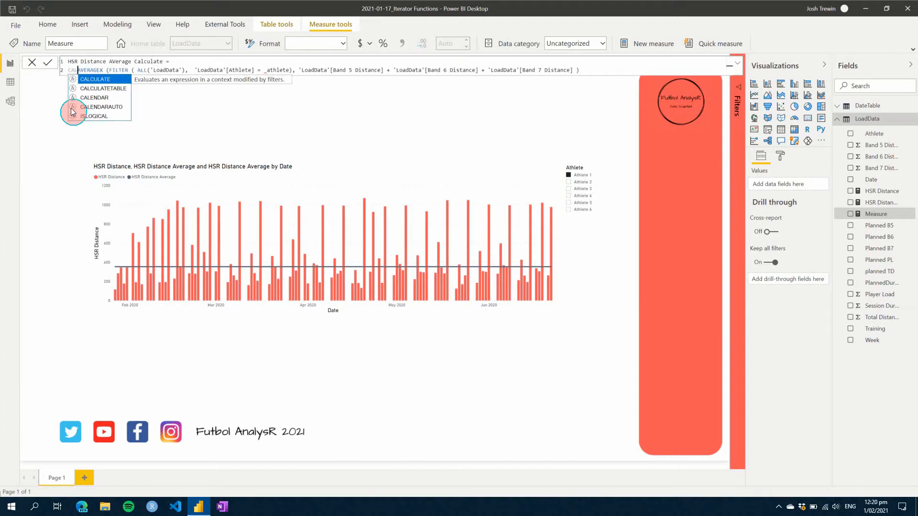
{"action": "key", "text": "Tab"}
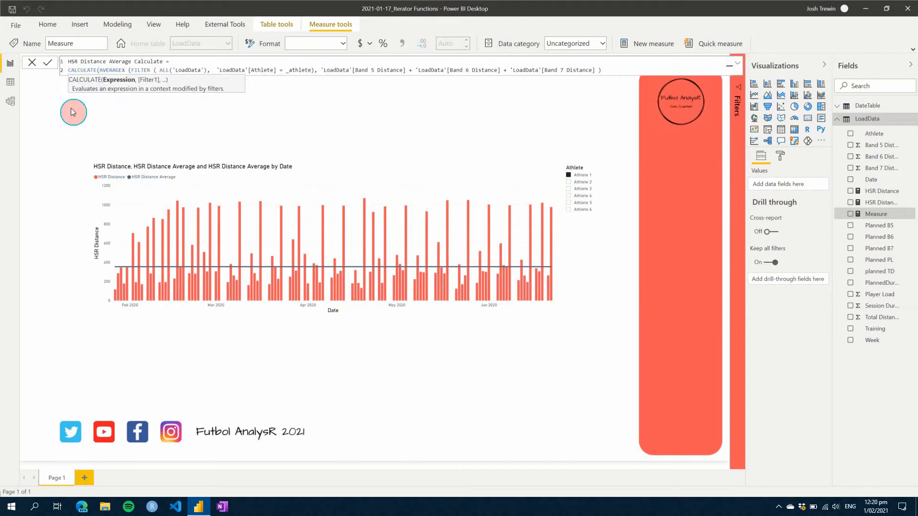
{"action": "key", "text": "BackSpace"}
{"action": "type", "text": "("}
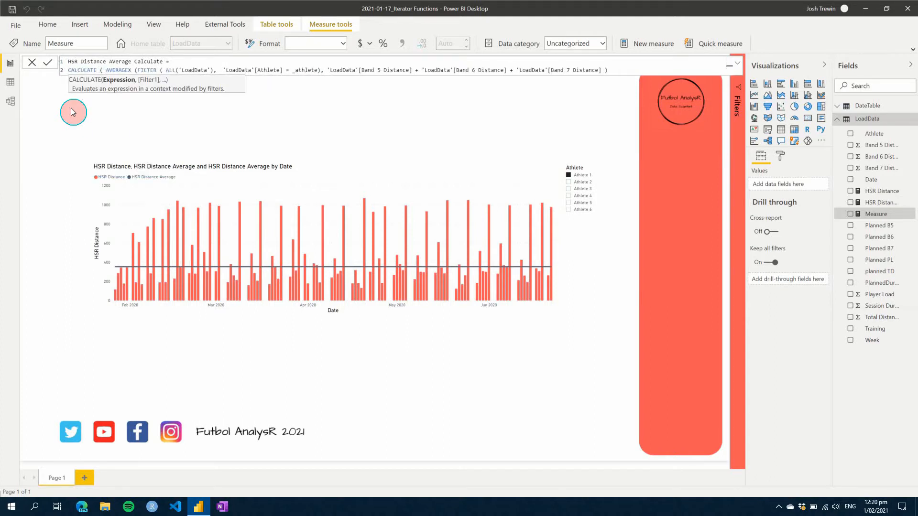
Give AVERAGEX the arguments 'LoadData' and [HSR Distance], with its closing parenthesis before the pasted FILTER part
{"action": "key", "text": "ctrl+Right"}
{"action": "key", "text": "ctrl+Right"}
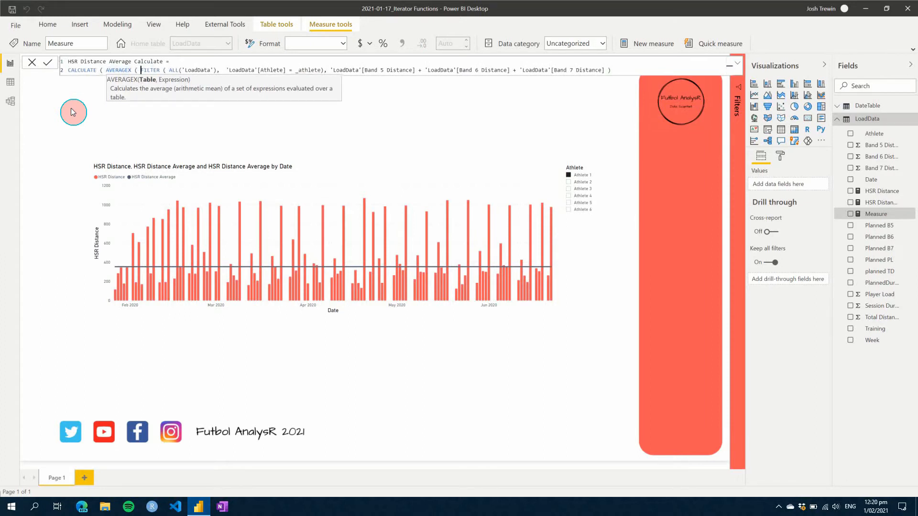
{"action": "type", "text": ")"}
{"action": "key", "text": "Left"}
{"action": "key", "text": "Left"}
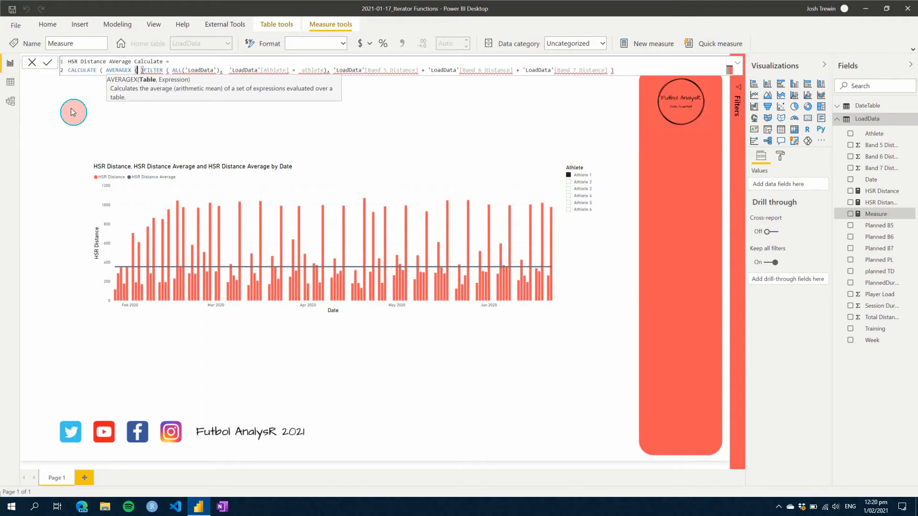
{"action": "type", "text": "'L"}
{"action": "key", "text": "Tab"}
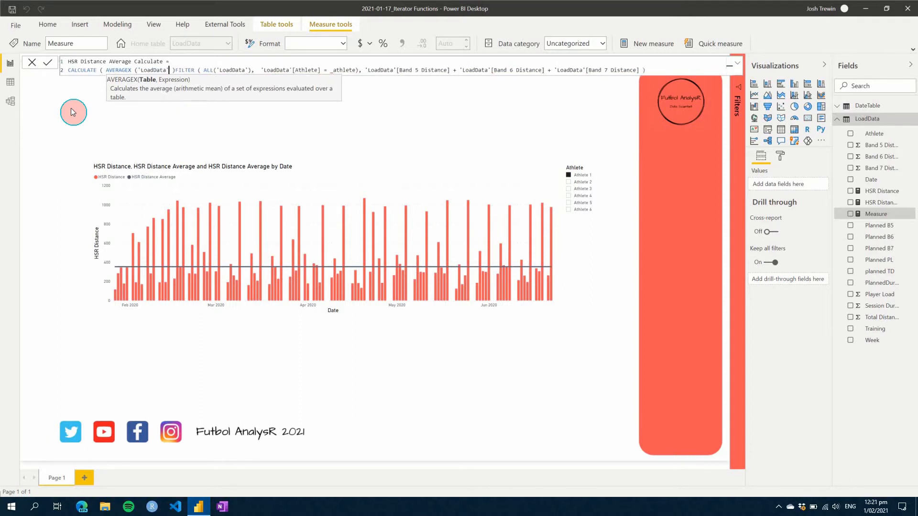
{"action": "type", "text": ", [HSR"}
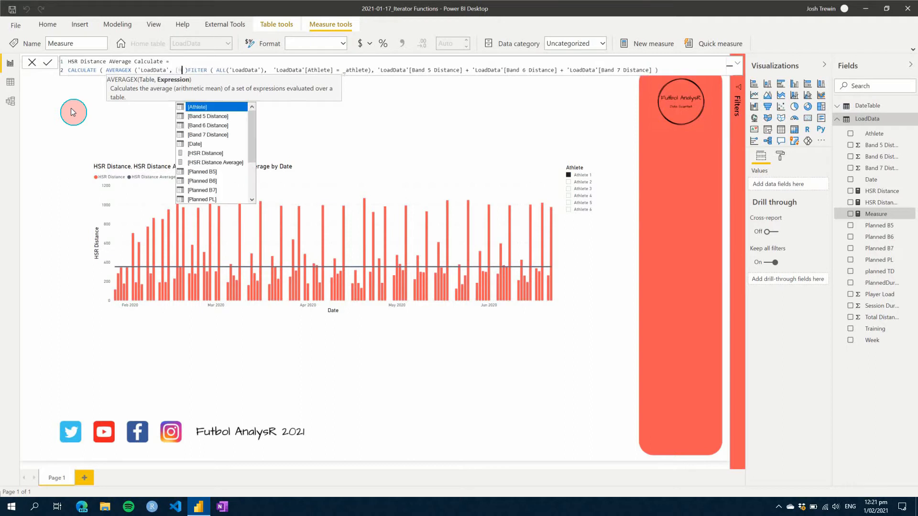
{"action": "key", "text": "Tab"}
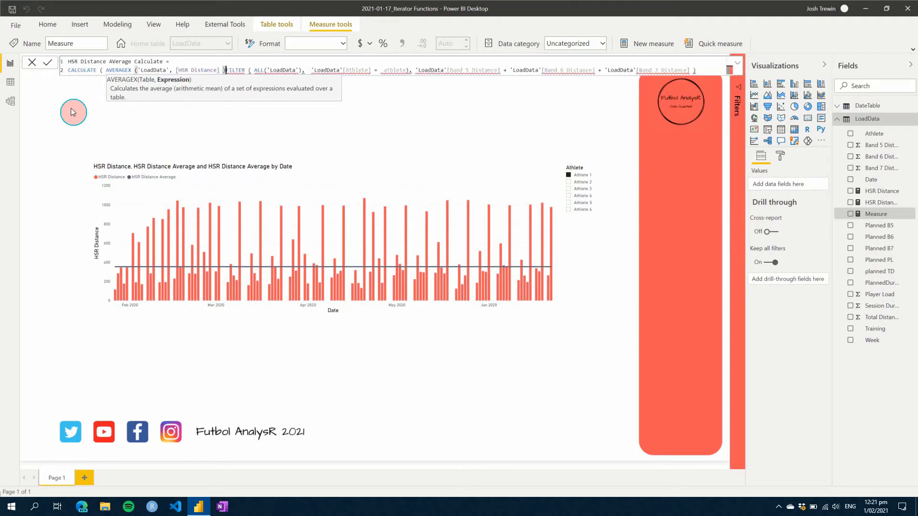
Delete the leftover FILTER and band distance expression after the AVERAGEX function
{"action": "key", "text": "Right"}
{"action": "key", "text": "Right"}
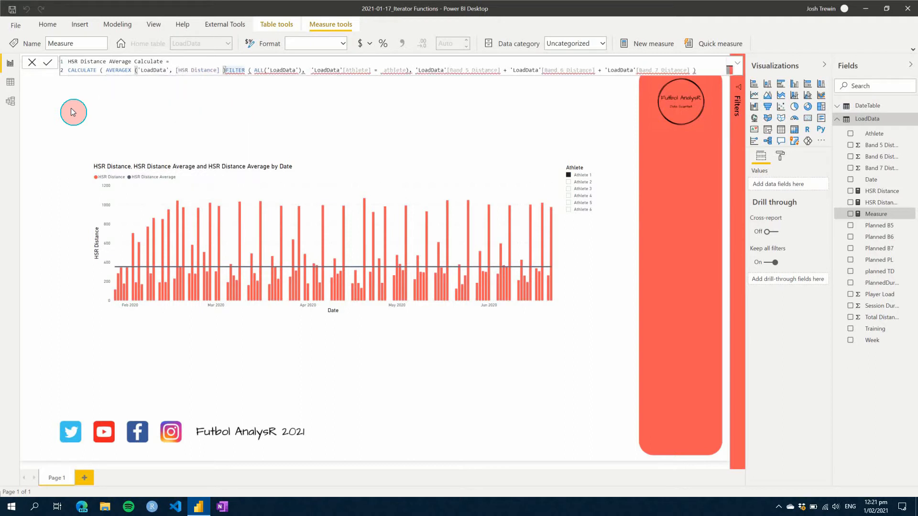
{"action": "key", "text": "shift+End"}
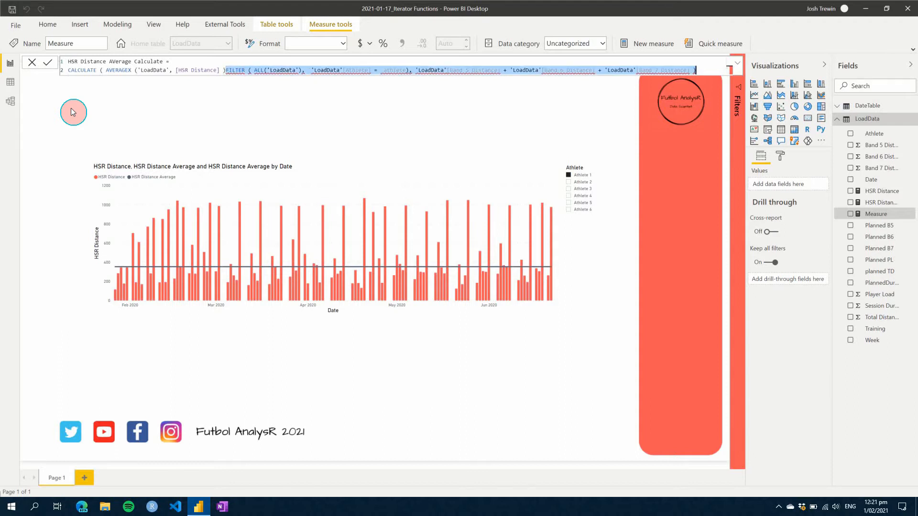
{"action": "key", "text": "Delete"}
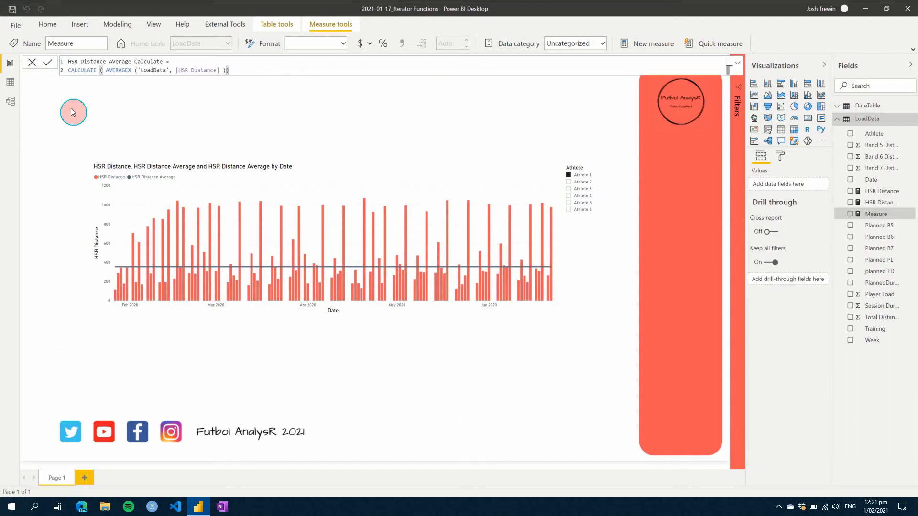
Add ALL ( 'LoadData'[Date] ) as the CALCULATE filter and close the formula
{"action": "type", "text": ", ALL ("}
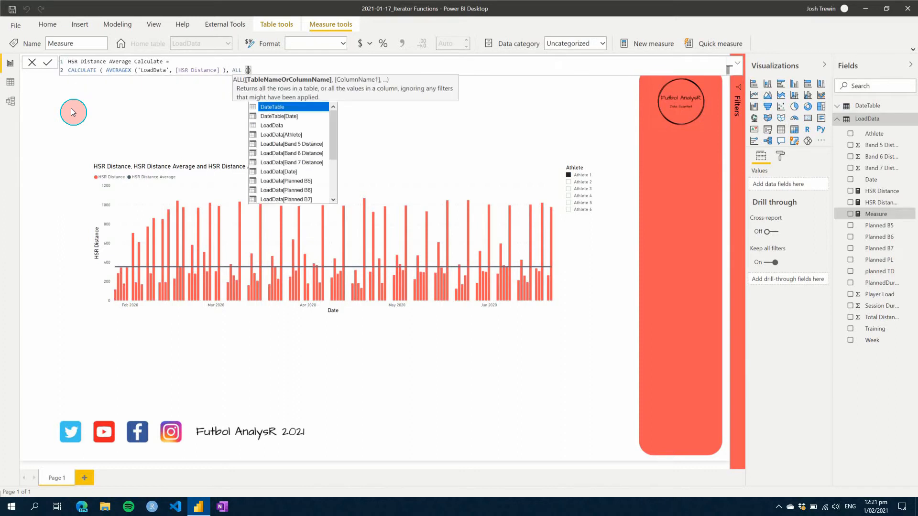
{"action": "type", "text": " 'LoadData'"}
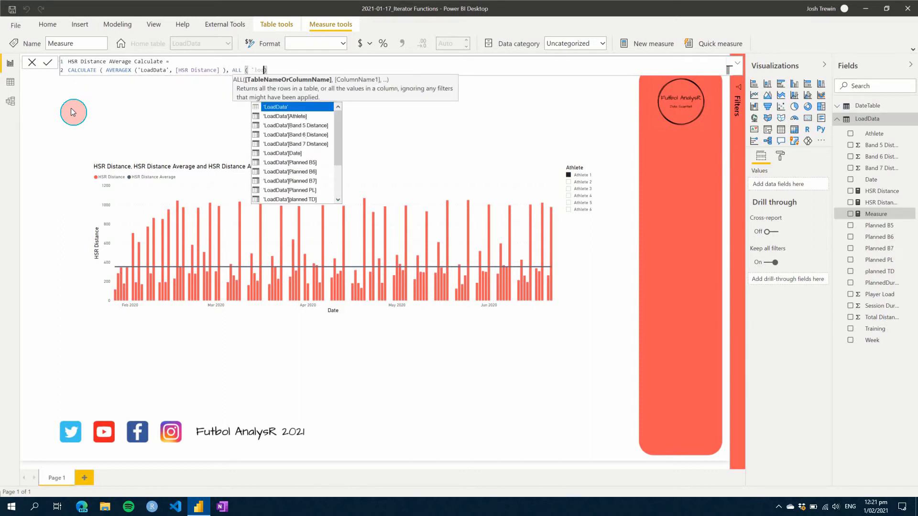
{"action": "type", "text": "[Date]"}
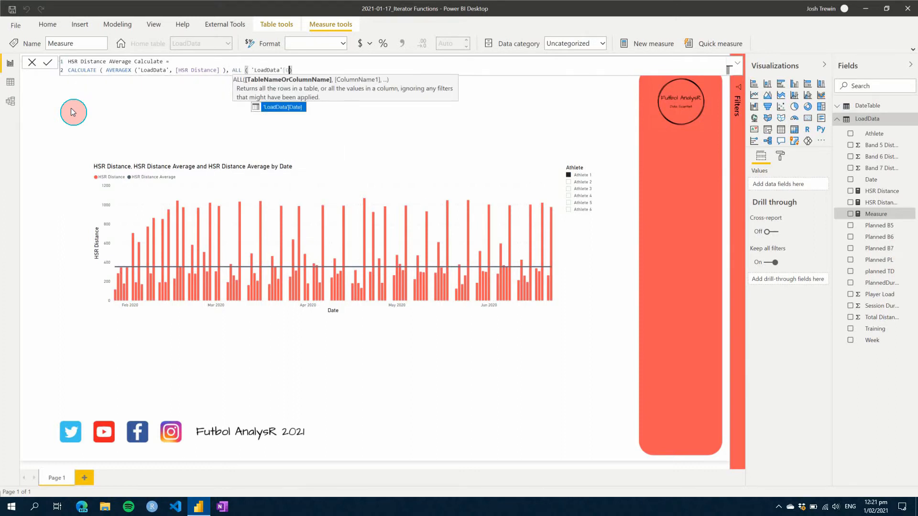
{"action": "type", "text": " )"}
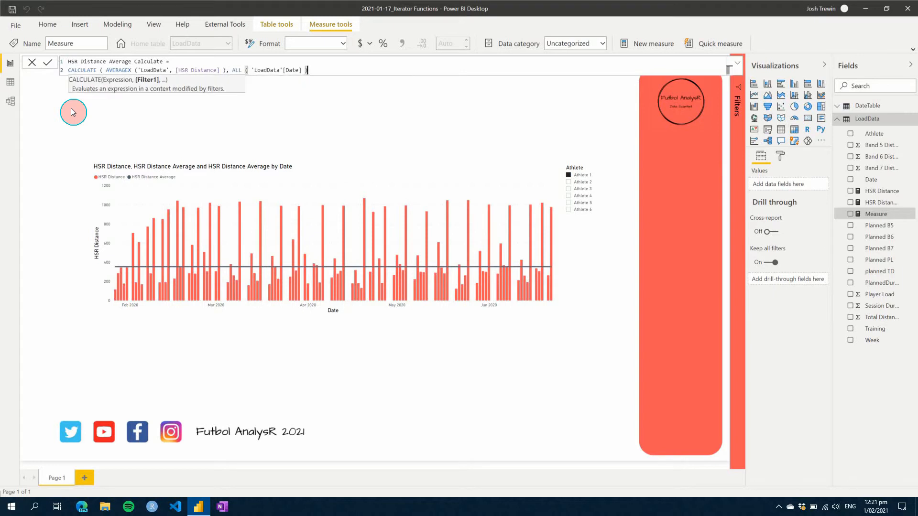
{"action": "type", "text": " )"}
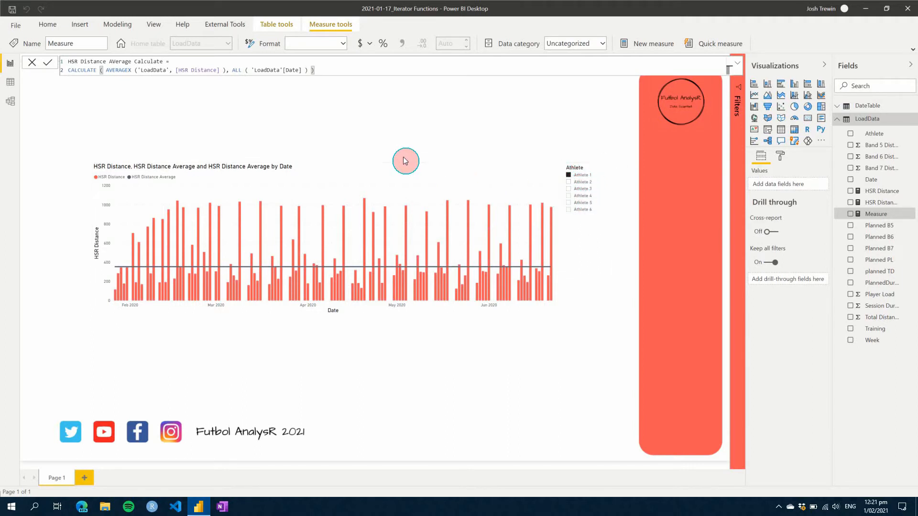
Review the ALL filter on 'LoadData'[Date] and the [HSR Distance] argument in the new formula
{"action": "left_click", "coordinate": [233, 69]}
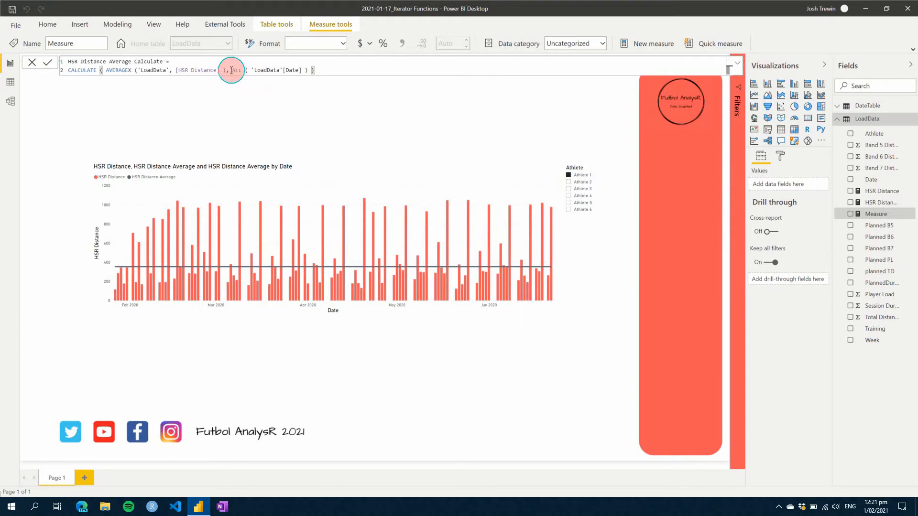
{"action": "left_click", "coordinate": [236, 70]}
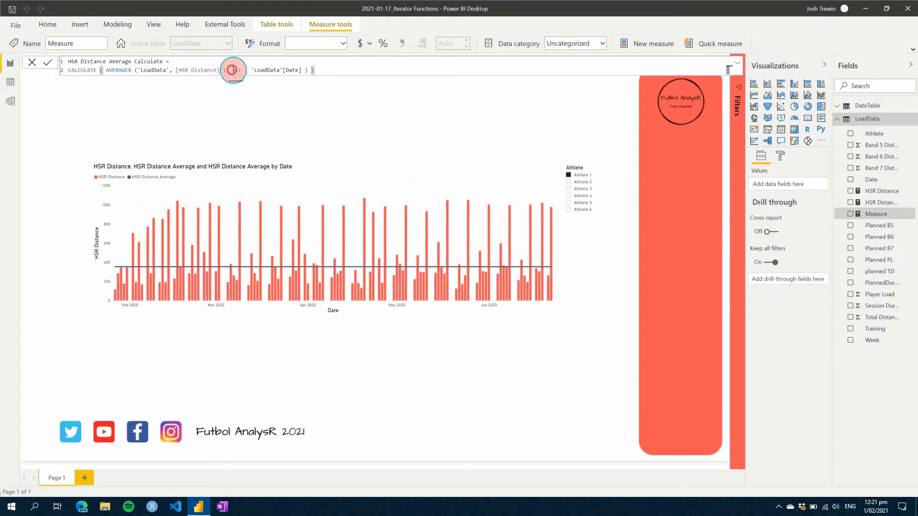
{"action": "left_click", "coordinate": [281, 71]}
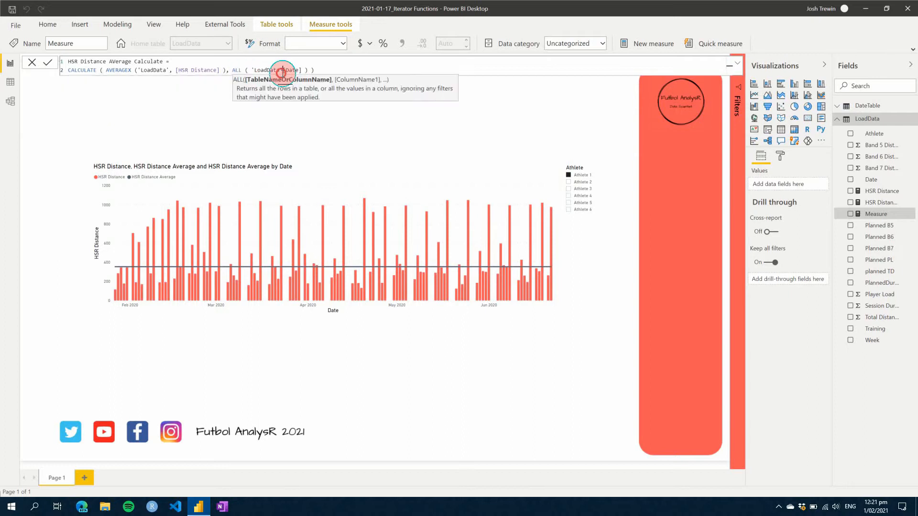
{"action": "left_click", "coordinate": [317, 71]}
{"action": "left_click", "coordinate": [181, 70]}
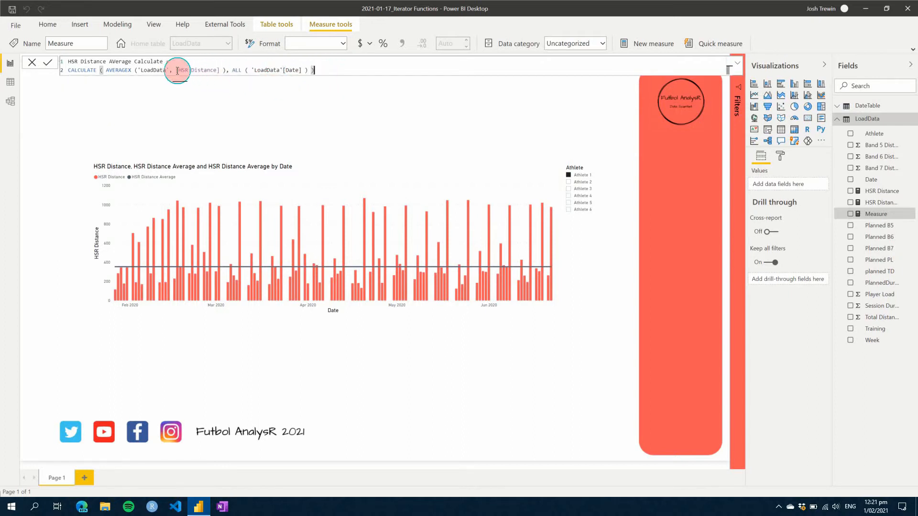
{"action": "left_click_drag", "start_coordinate": [176, 70], "coordinate": [219, 70]}
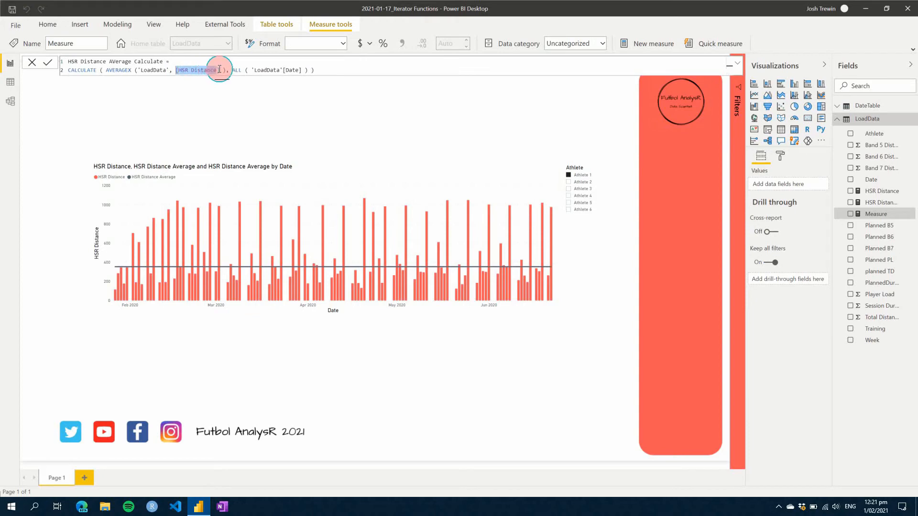
{"action": "left_click", "coordinate": [314, 70]}
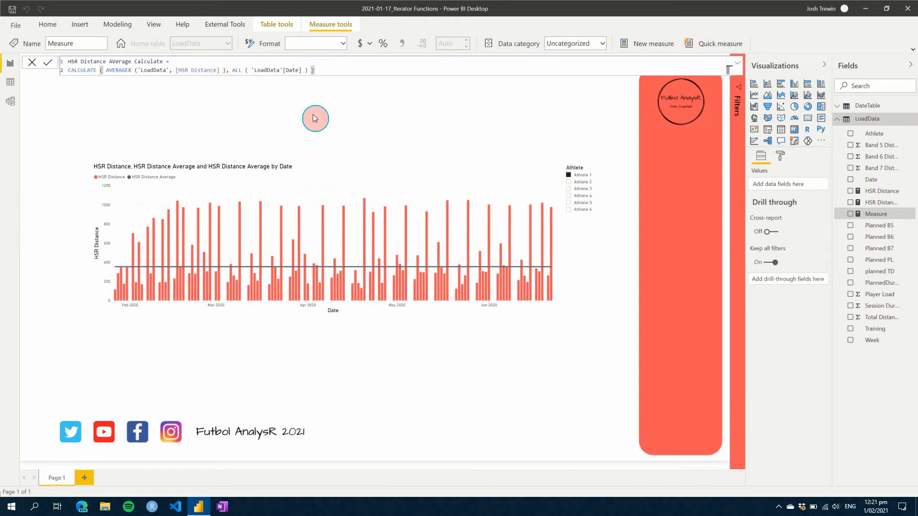
Commit the new measure and add it to the line values of the HSR Distance combo chart
{"action": "left_click", "coordinate": [341, 44]}
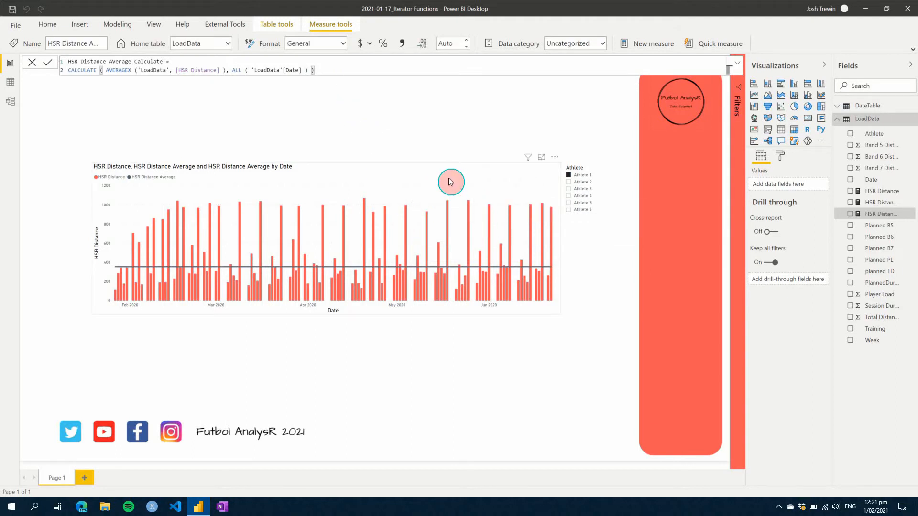
{"action": "left_click", "coordinate": [449, 178]}
{"action": "left_click_drag", "start_coordinate": [867, 214], "coordinate": [806, 285]}
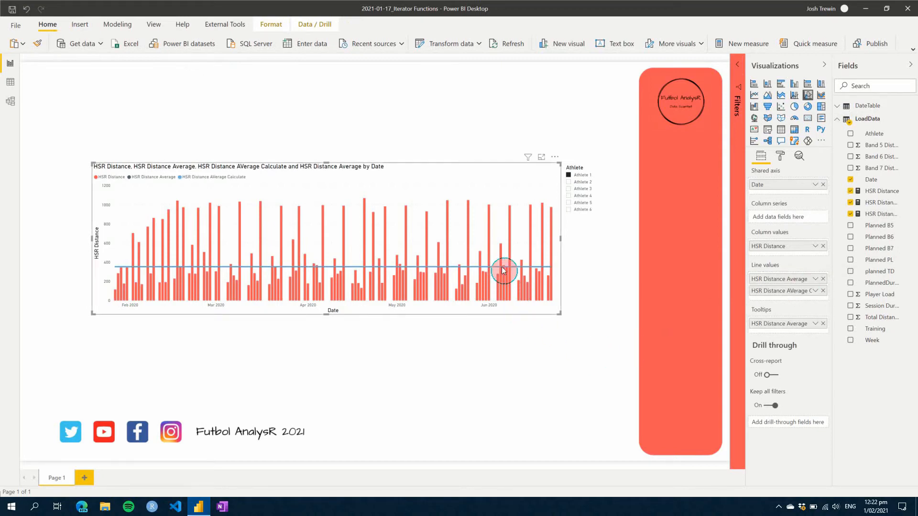
Add the HSR Distance AVerage Calculate measure to the tooltips of the HSR Distance combo chart
{"action": "mouse_move", "coordinate": [503, 270]}
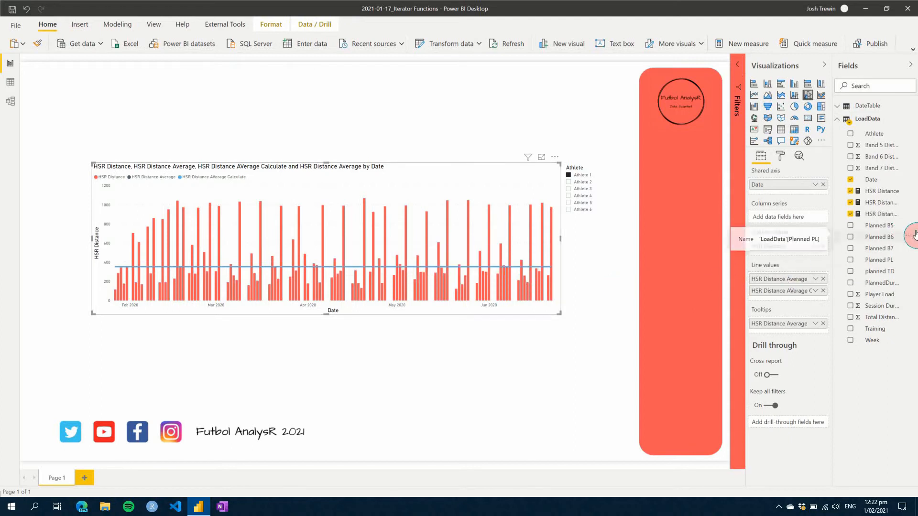
{"action": "left_click_drag", "start_coordinate": [868, 216], "coordinate": [794, 330]}
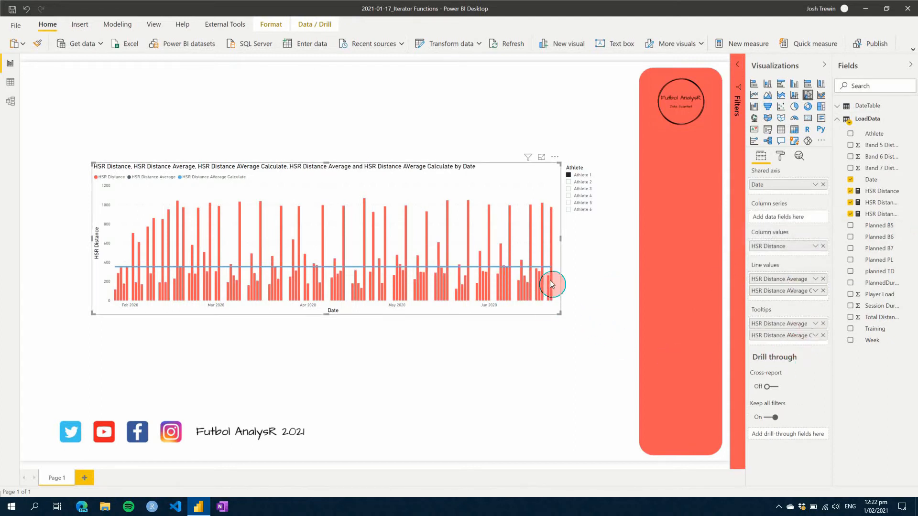
{"action": "mouse_move", "coordinate": [552, 279]}
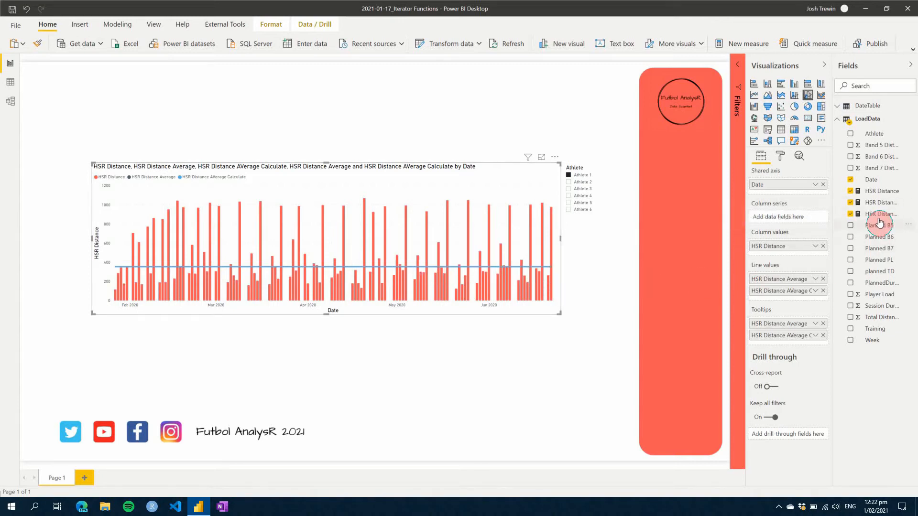
Review the formulas of the HSR Distance Average and HSR Distance AVerage Calculate measures for comparison
{"action": "left_click", "coordinate": [881, 203]}
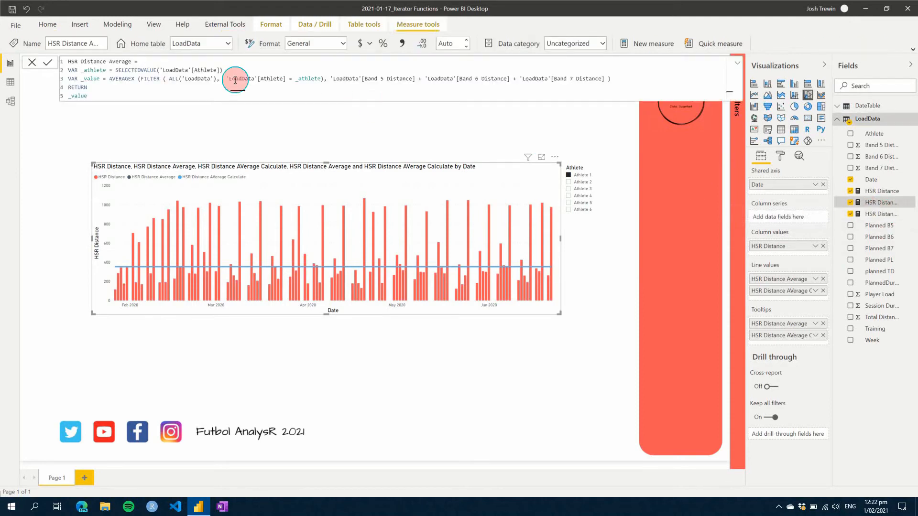
{"action": "left_click_drag", "start_coordinate": [85, 71], "coordinate": [201, 72]}
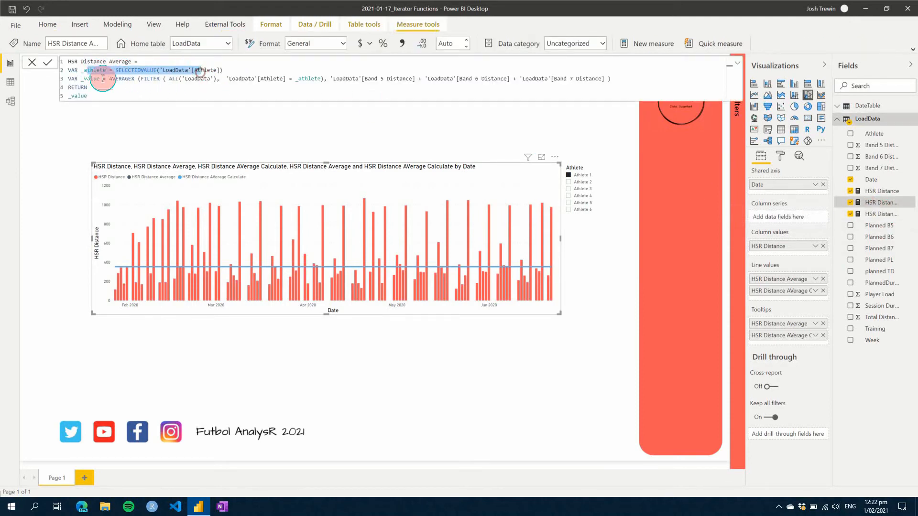
{"action": "left_click_drag", "start_coordinate": [96, 79], "coordinate": [224, 84]}
{"action": "left_click", "coordinate": [259, 79]}
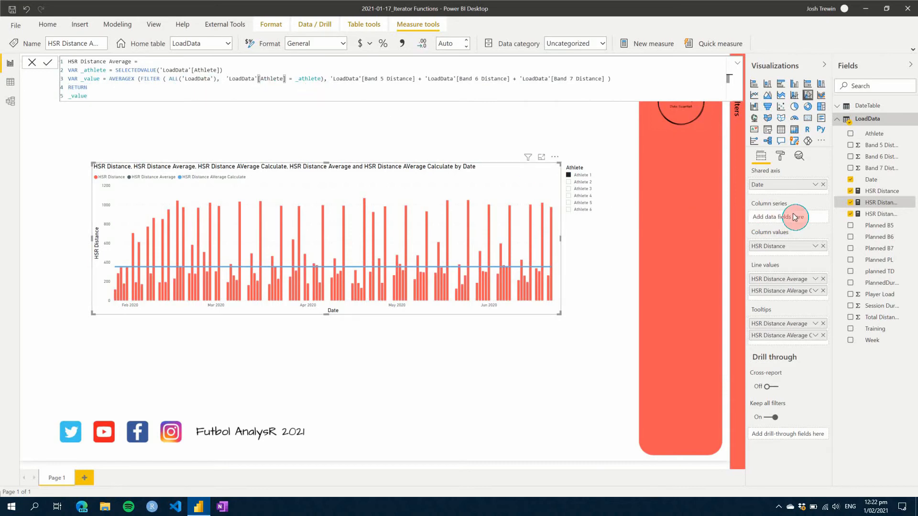
{"action": "left_click", "coordinate": [868, 214]}
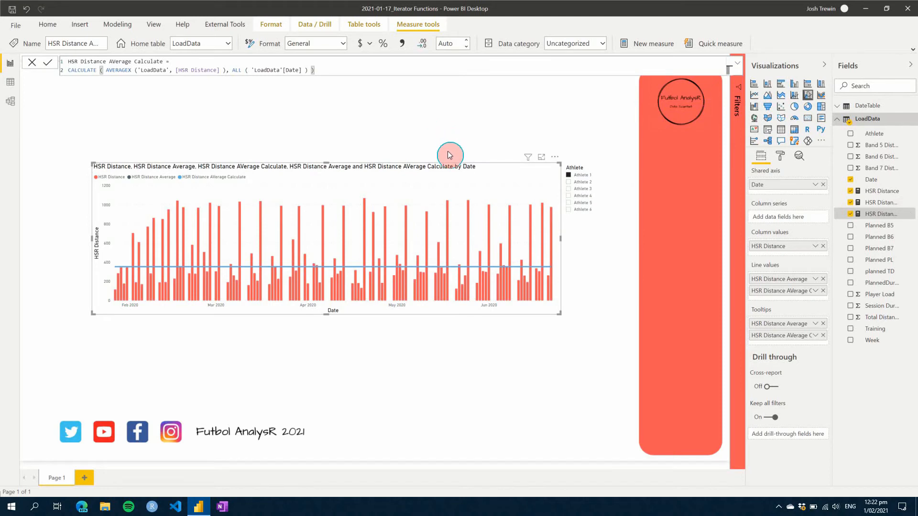
Create a new measure in the LoadData table named HSR 7-Day and begin a new line for its expression
{"action": "right_click", "coordinate": [886, 220]}
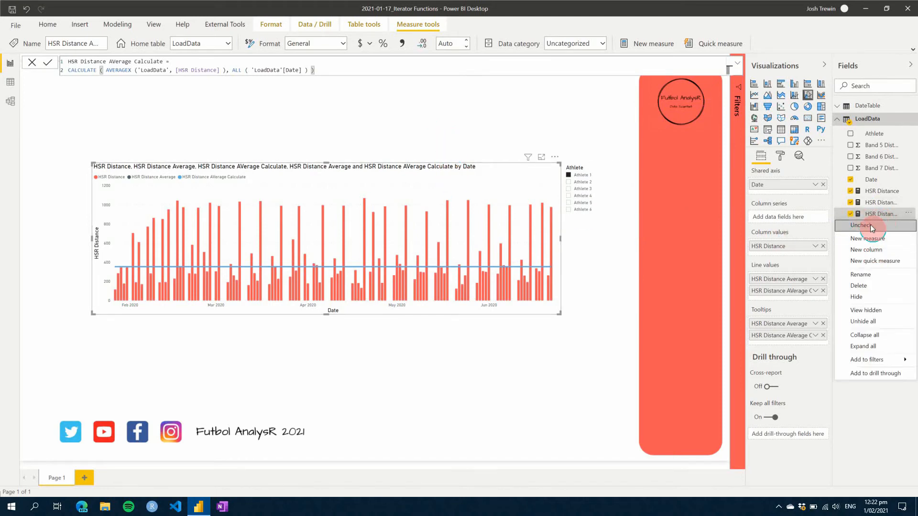
{"action": "left_click", "coordinate": [870, 243]}
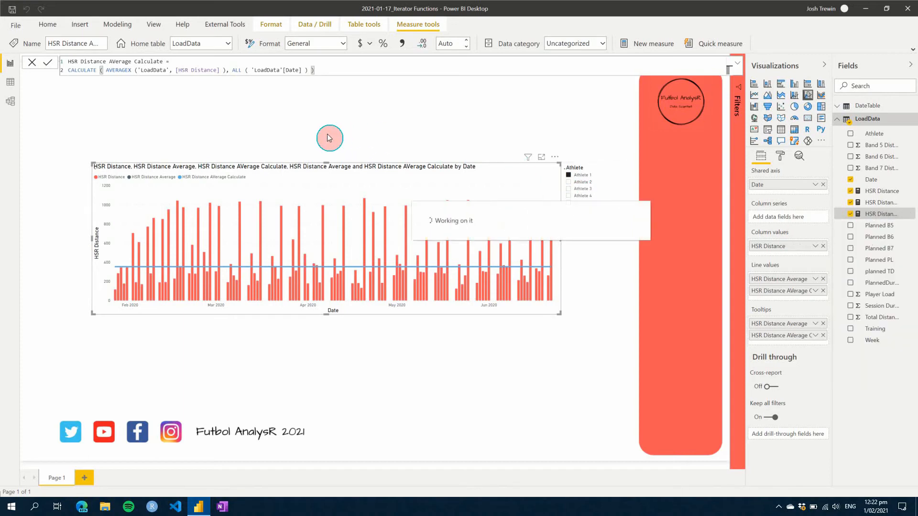
{"action": "type", "text": "HSR "}
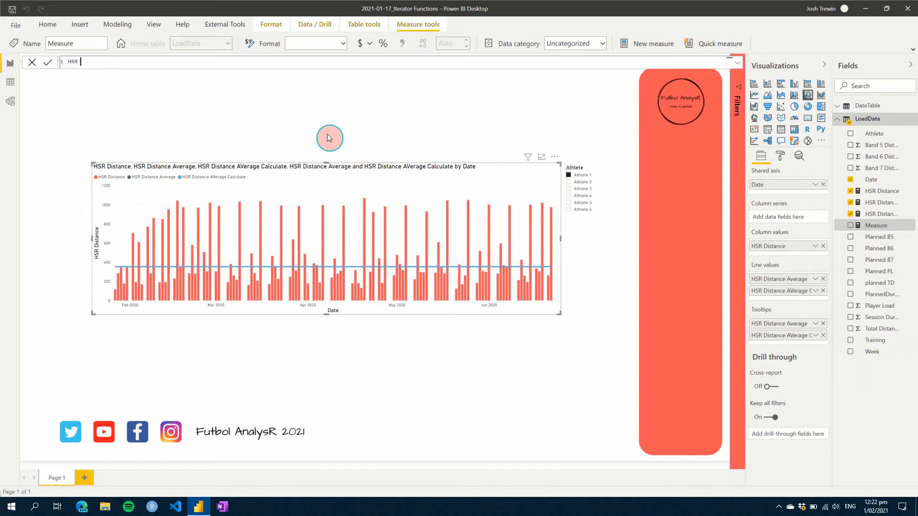
{"action": "type", "text": "&-day"}
{"action": "key", "text": "BackSpace"}
{"action": "key", "text": "BackSpace"}
{"action": "key", "text": "BackSpace"}
{"action": "key", "text": "BackSpace"}
{"action": "key", "text": "BackSpace"}
{"action": "key", "text": "BackSpace"}
{"action": "type", "text": "7-Day ="}
{"action": "key", "text": "shift+Return"}
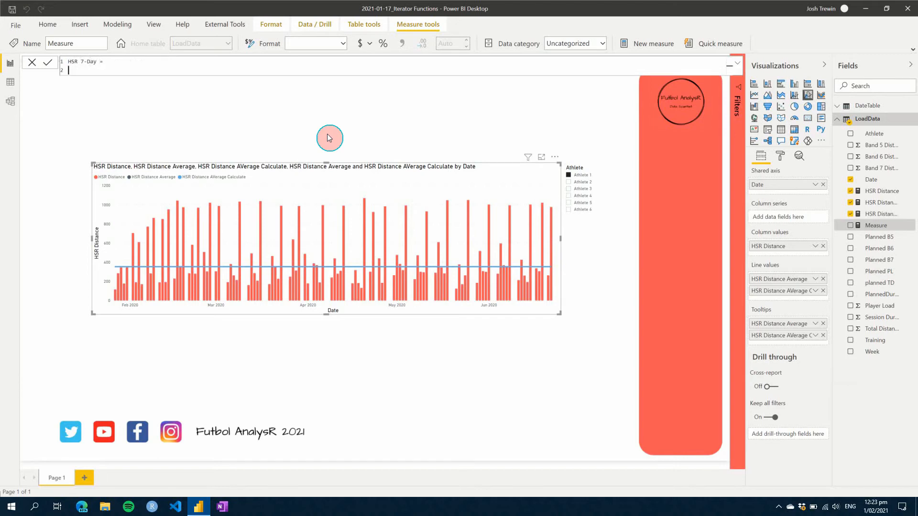
Enter a CALCULATE function in the HSR 7-Day formula with [HSR Distance] as its expression
{"action": "type", "text": "CALCULATE"}
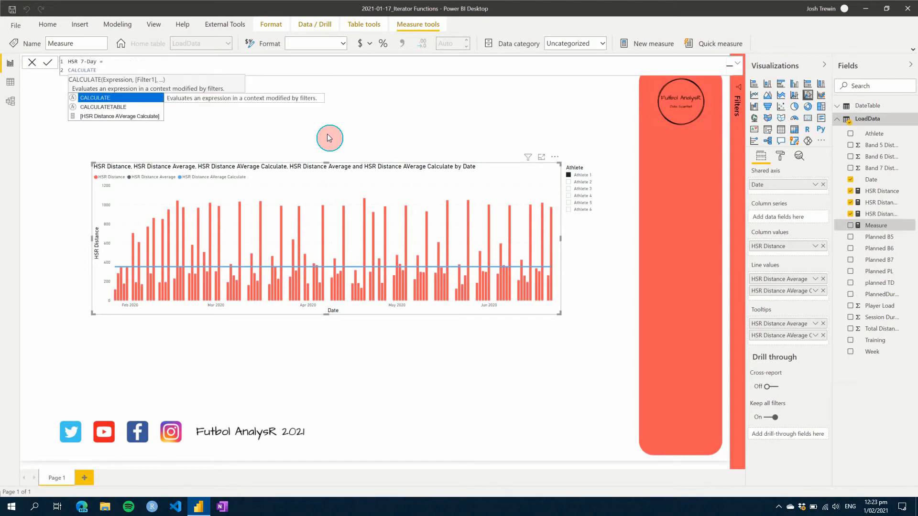
{"action": "type", "text": " ("}
{"action": "key", "text": "shift+Return"}
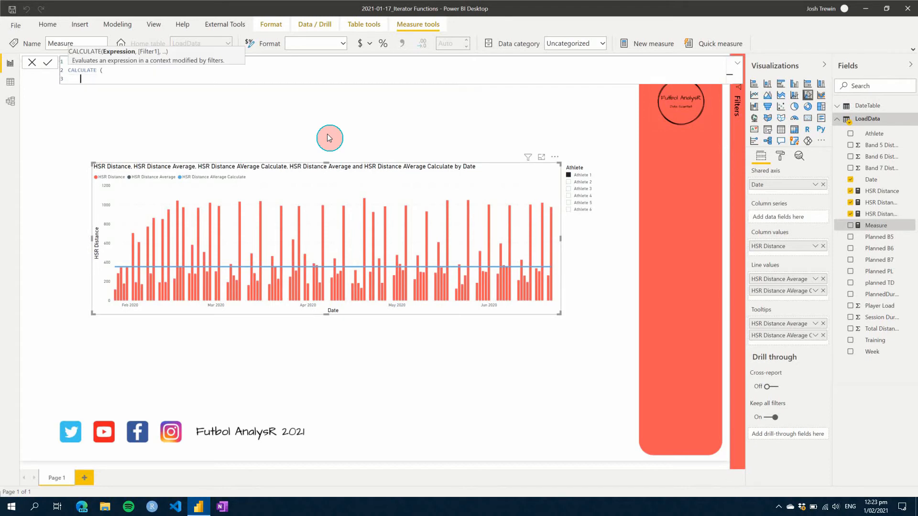
{"action": "type", "text": "[HSR"}
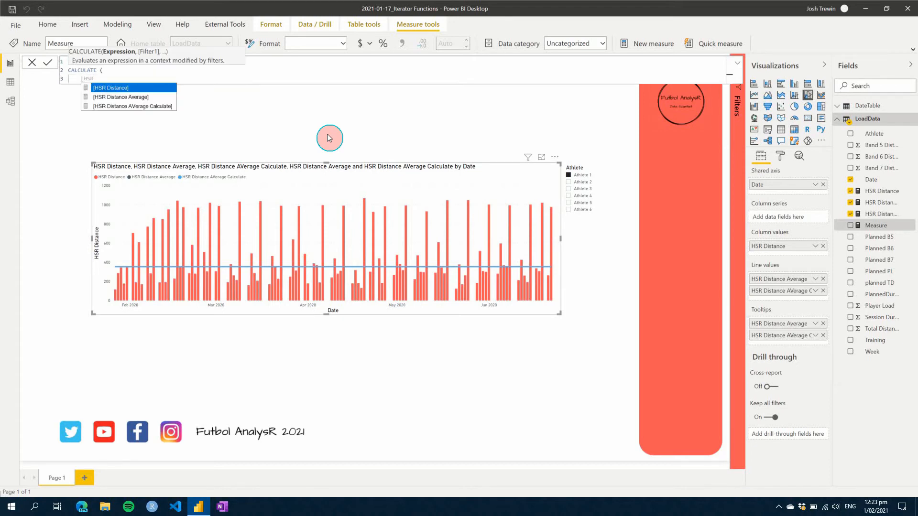
{"action": "key", "text": "Tab"}
{"action": "type", "text": ","}
{"action": "key", "text": "shift+Return"}
Begin a DATESINPERIOD function as the CALCULATE filter, with its arguments on a new line
{"action": "type", "text": "D"}
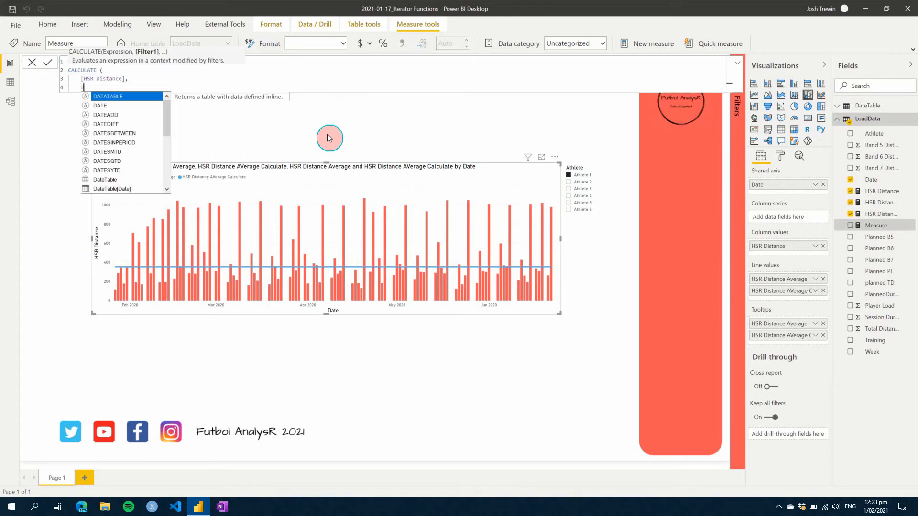
{"action": "type", "text": "ATES"}
{"action": "key", "text": "Down"}
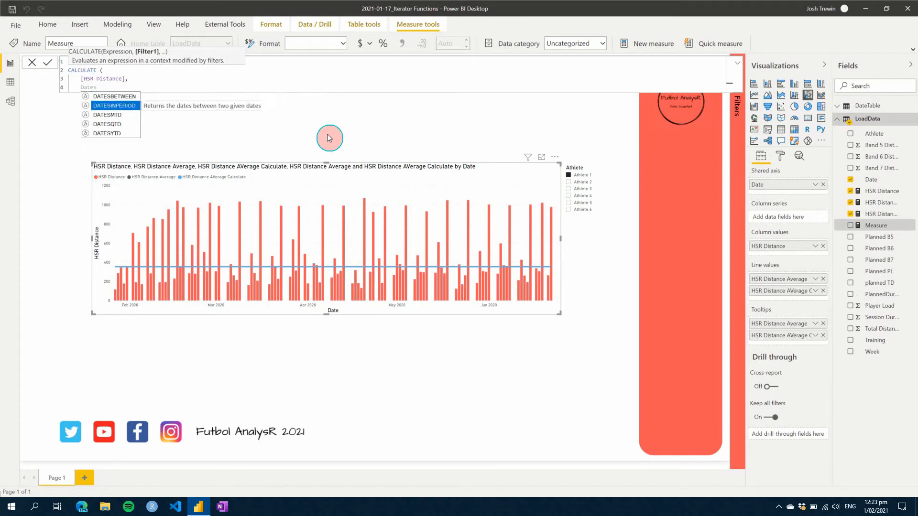
{"action": "key", "text": "Tab"}
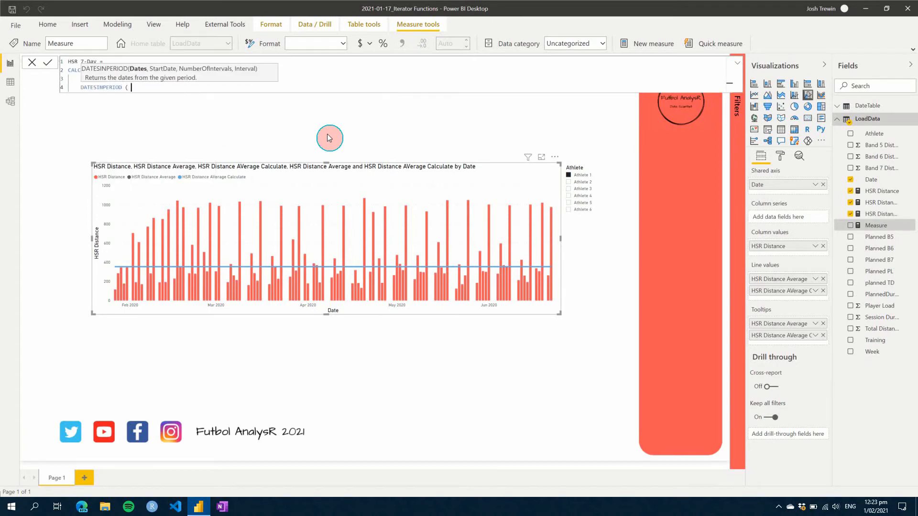
{"action": "key", "text": "shift+Return"}
Enter 'DateTable'[Date] as the dates argument of DATESINPERIOD
{"action": "type", "text": "'Date"}
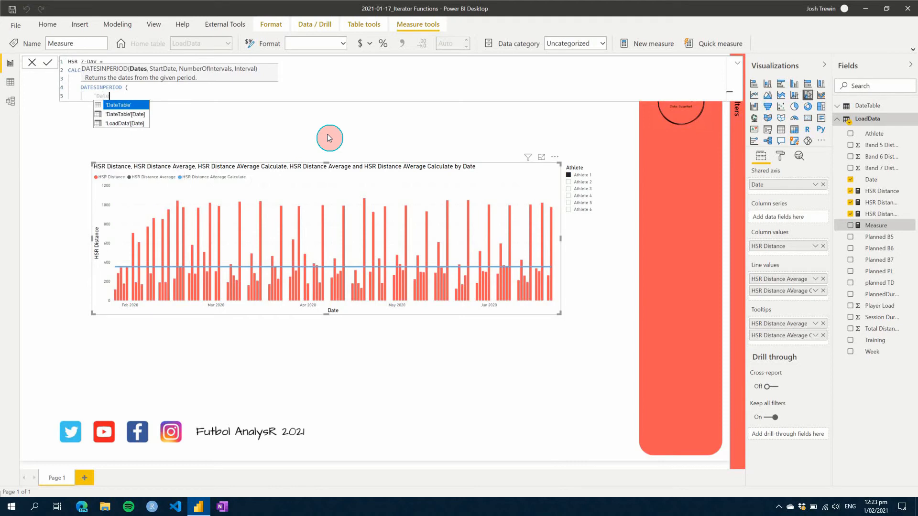
{"action": "key", "text": "Tab"}
{"action": "type", "text": ","}
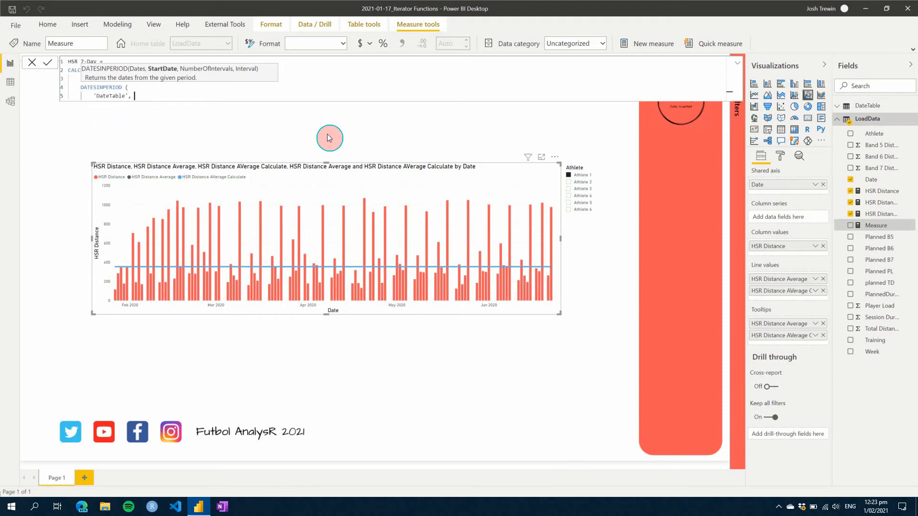
{"action": "key", "text": "shift+Return"}
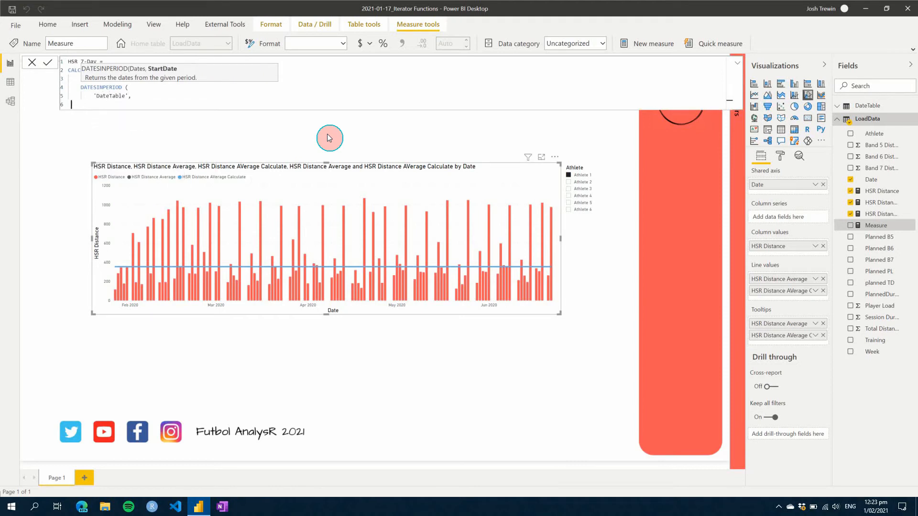
{"action": "key", "text": "BackSpace"}
{"action": "key", "text": "Left"}
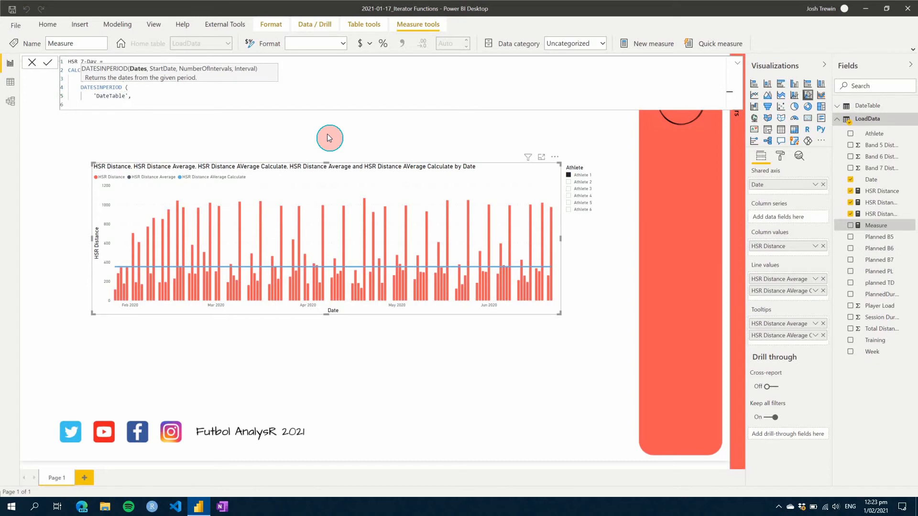
{"action": "type", "text": "[Date]"}
{"action": "key", "text": "Right"}
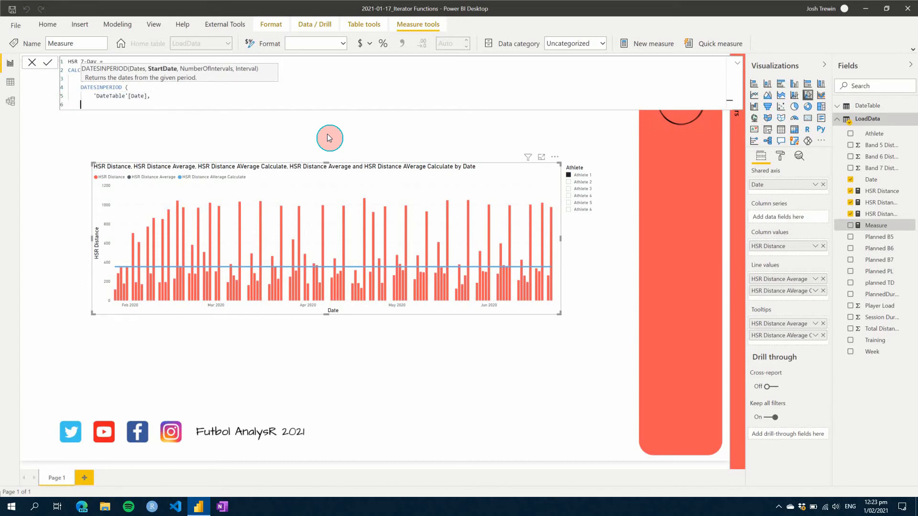
Enter LASTDATE ( 'DateTable'[Date] ) as the start date argument of DATESINPERIOD
{"action": "type", "text": "LASTDATE"}
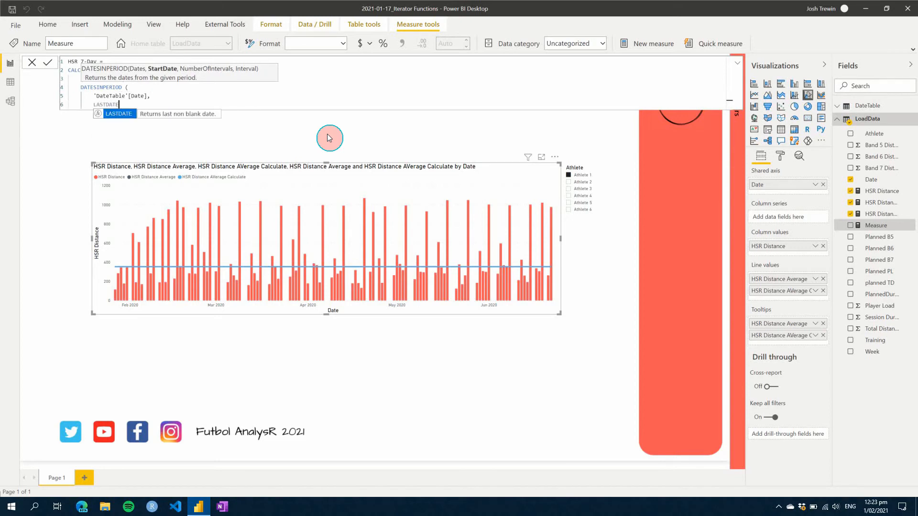
{"action": "type", "text": " ( 'Date"}
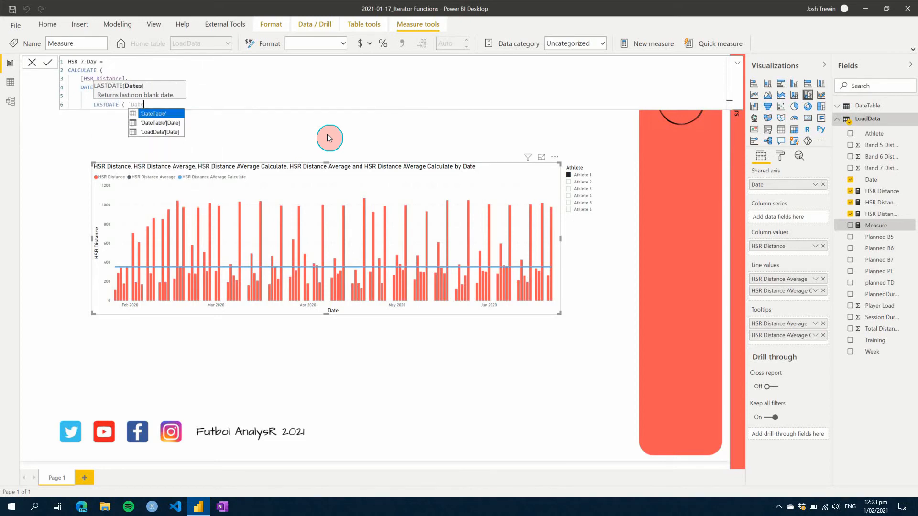
{"action": "key", "text": "Down"}
{"action": "key", "text": "Tab"}
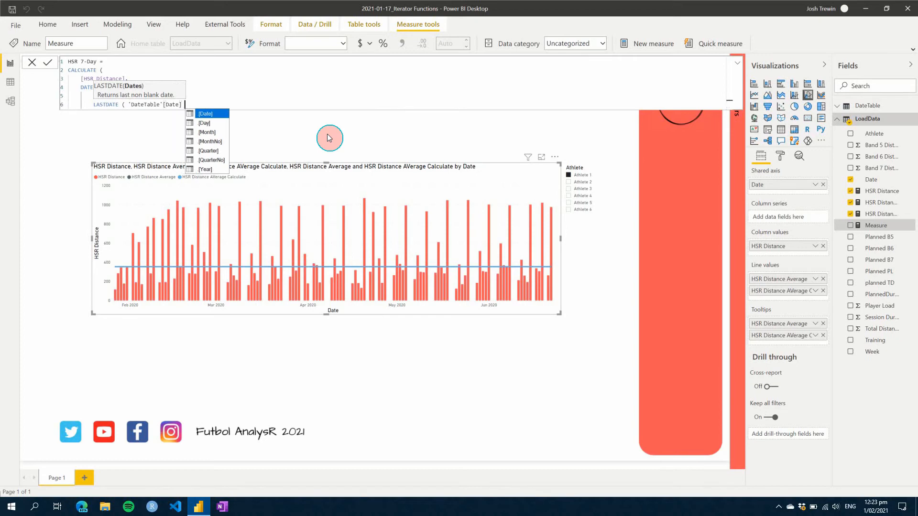
{"action": "type", "text": "),"}
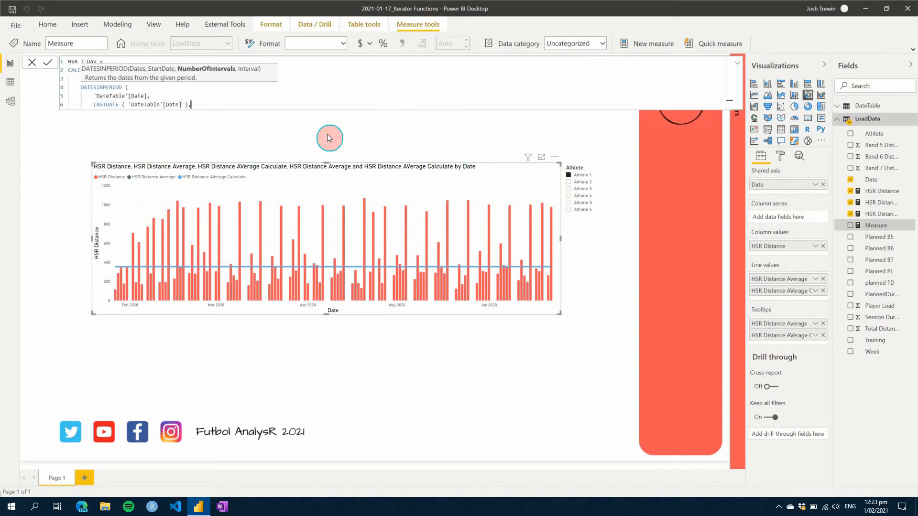
Set the DATESINPERIOD interval to -7 with DAY as the unit and close both functions
{"action": "key", "text": "Return"}
{"action": "type", "text": "-7"}
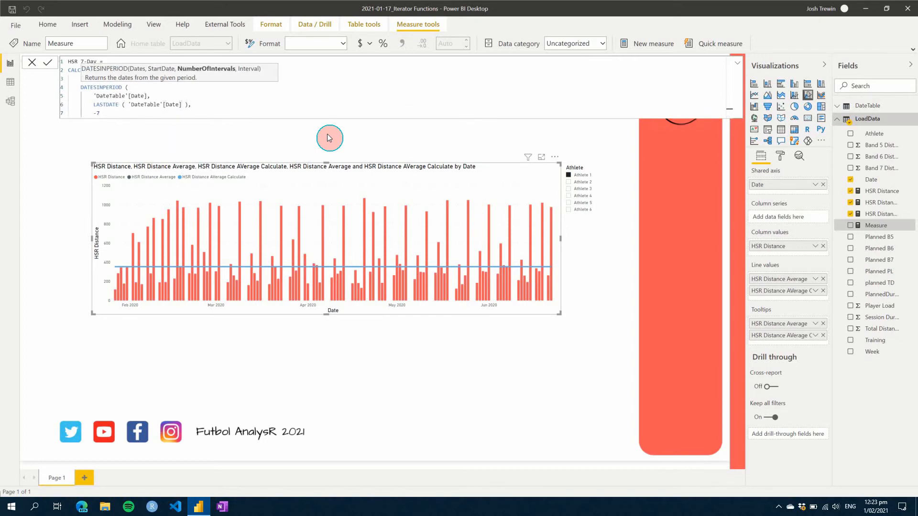
{"action": "type", "text": ","}
{"action": "key", "text": "Return"}
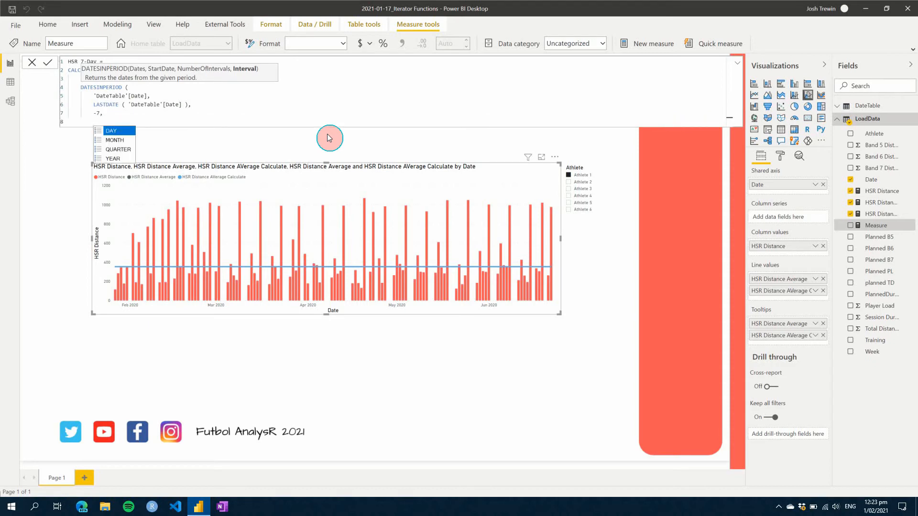
{"action": "key", "text": "Tab"}
{"action": "key", "text": "Return"}
{"action": "type", "text": ")"}
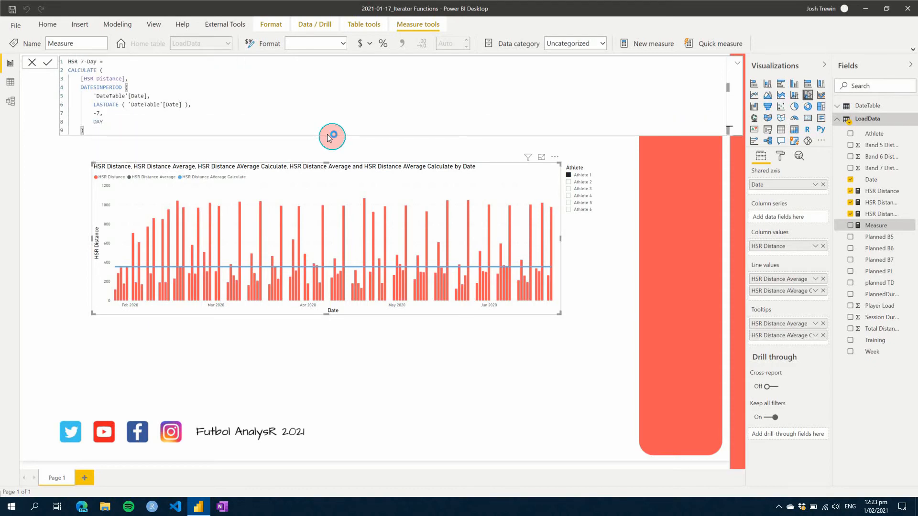
Commit the HSR 7-Day measure and add it to the line values of the HSR Distance combo chart
{"action": "left_click", "coordinate": [327, 138]}
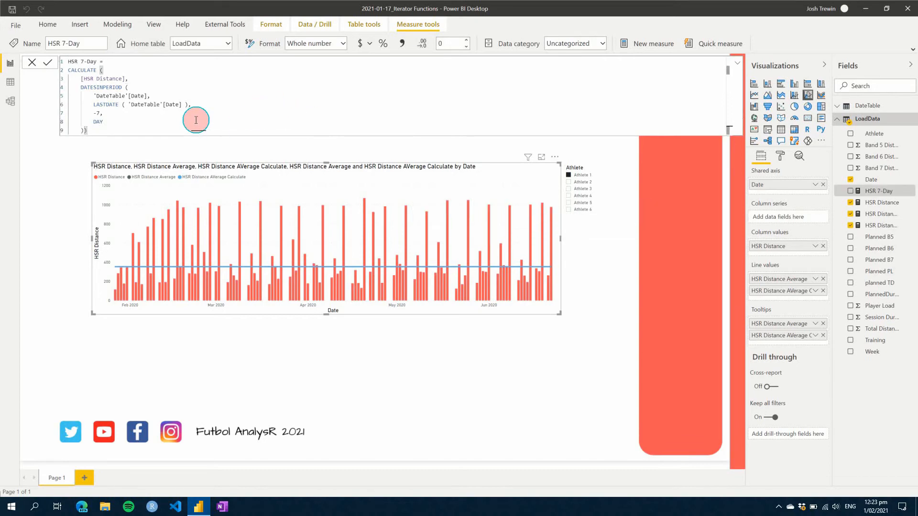
{"action": "mouse_move", "coordinate": [879, 191]}
{"action": "left_mouse_down"}
{"action": "mouse_move", "coordinate": [891, 197]}
{"action": "mouse_move", "coordinate": [845, 230]}
{"action": "mouse_move", "coordinate": [819, 297]}
{"action": "mouse_move", "coordinate": [831, 335]}
{"action": "left_mouse_up"}
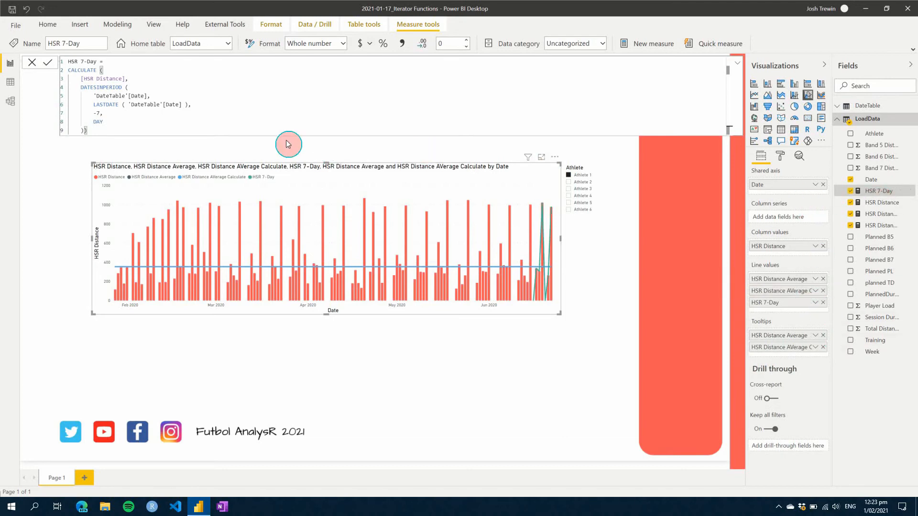
Replace DateTable with LoadData in both the dates argument and the LASTDATE function of the HSR 7-Day formula
{"action": "double_click", "coordinate": [124, 94]}
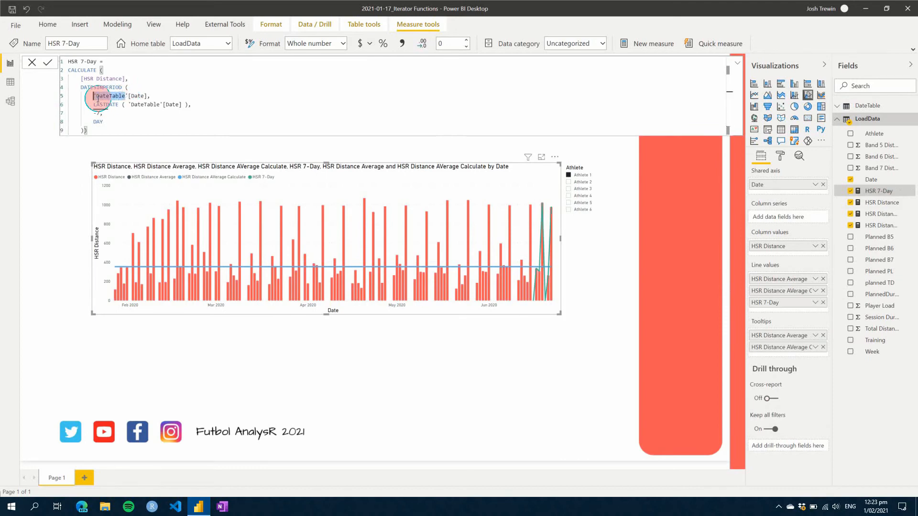
{"action": "type", "text": "LoadT"}
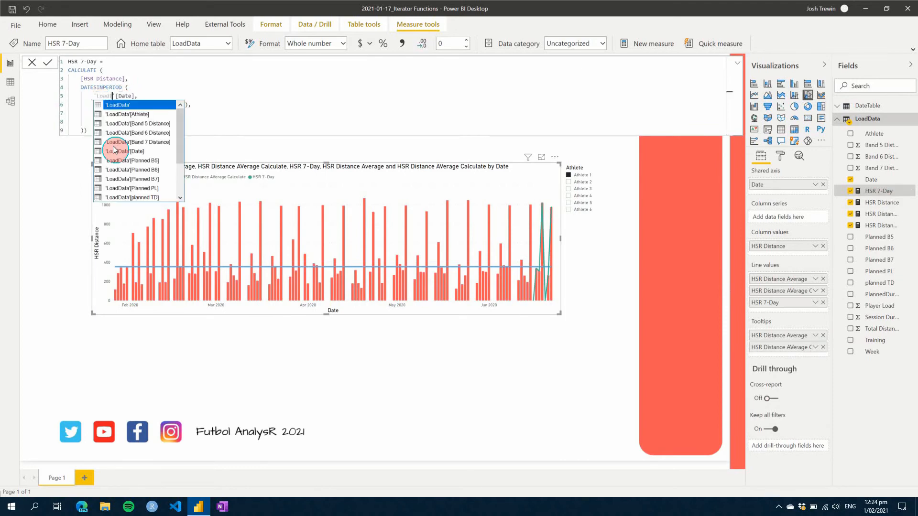
{"action": "key", "text": "BackSpace"}
{"action": "key", "text": "BackSpace"}
{"action": "key", "text": "BackSpace"}
{"action": "type", "text": "Data"}
{"action": "key", "text": "Tab"}
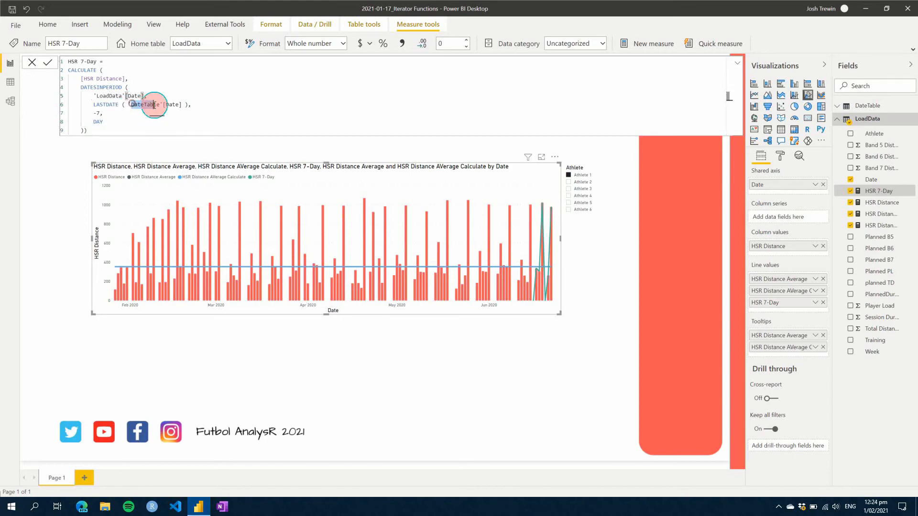
{"action": "left_click_drag", "start_coordinate": [131, 105], "coordinate": [161, 105]}
{"action": "type", "text": "LoadData"}
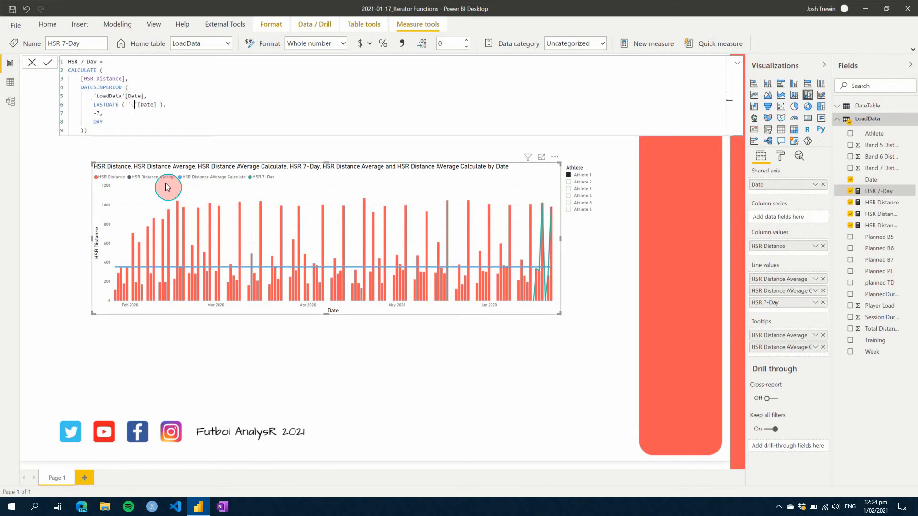
Complete the LoadData table reference inside LASTDATE, commit the HSR 7-Day measure and inspect the line's February 2020 peak
{"action": "key", "text": "Tab"}
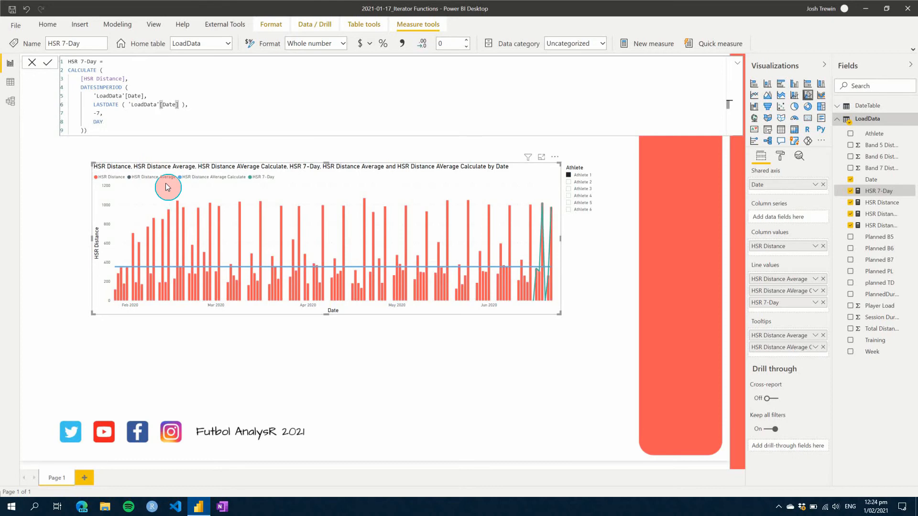
{"action": "key", "text": "Return"}
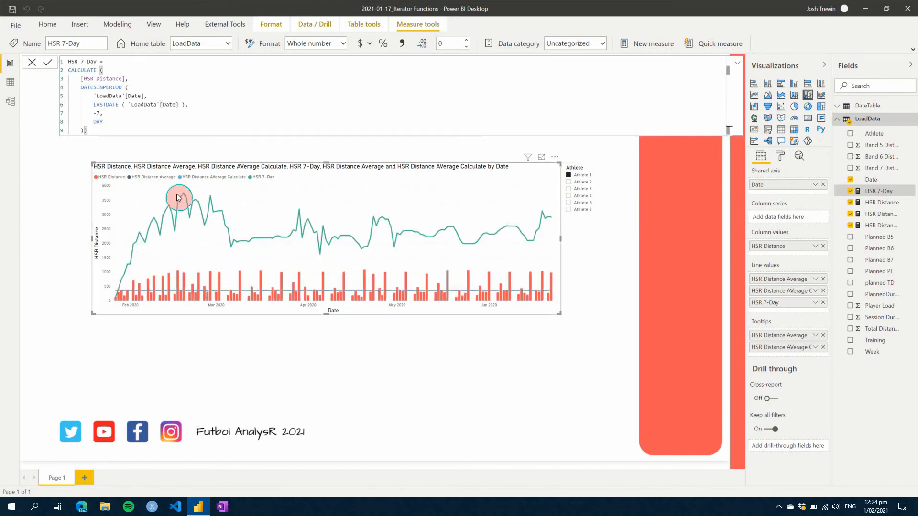
{"action": "mouse_move", "coordinate": [184, 194]}
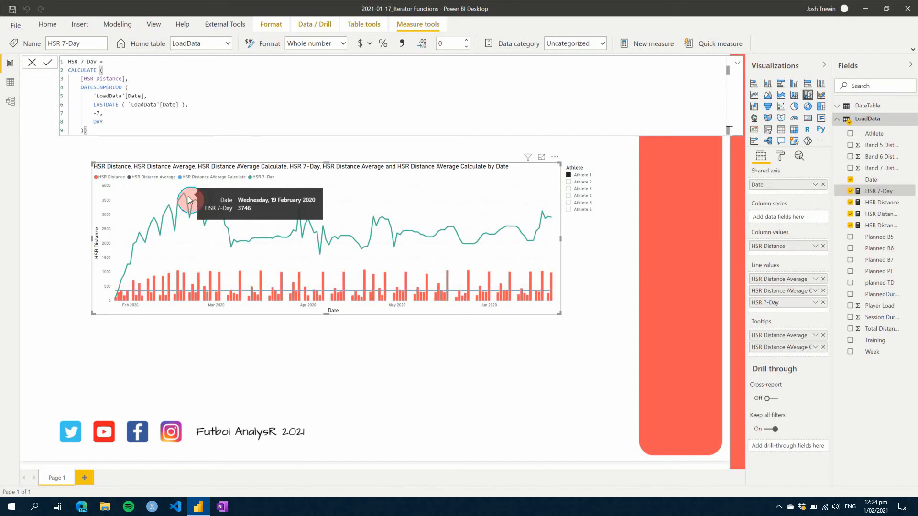
Remove HSR Distance Average and HSR Distance AVerage Calculate from the combo chart's line values
{"action": "left_click", "coordinate": [115, 79]}
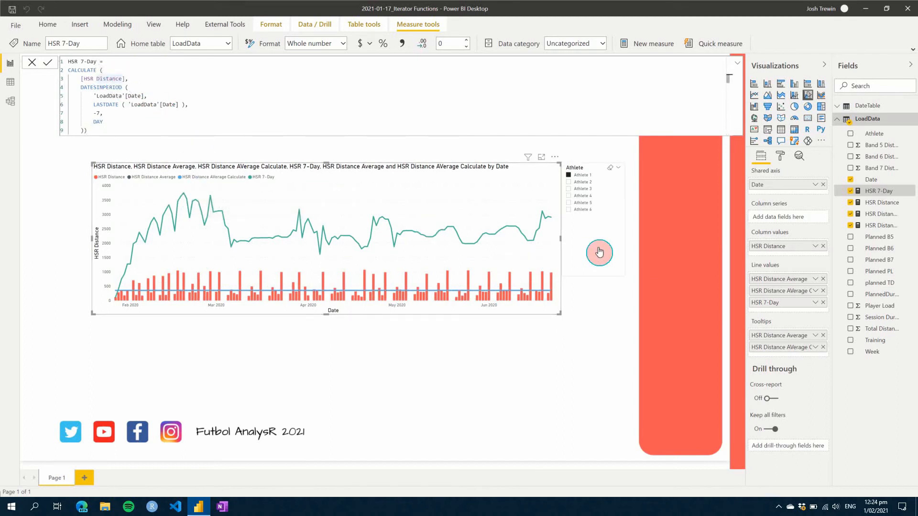
{"action": "left_click", "coordinate": [823, 279]}
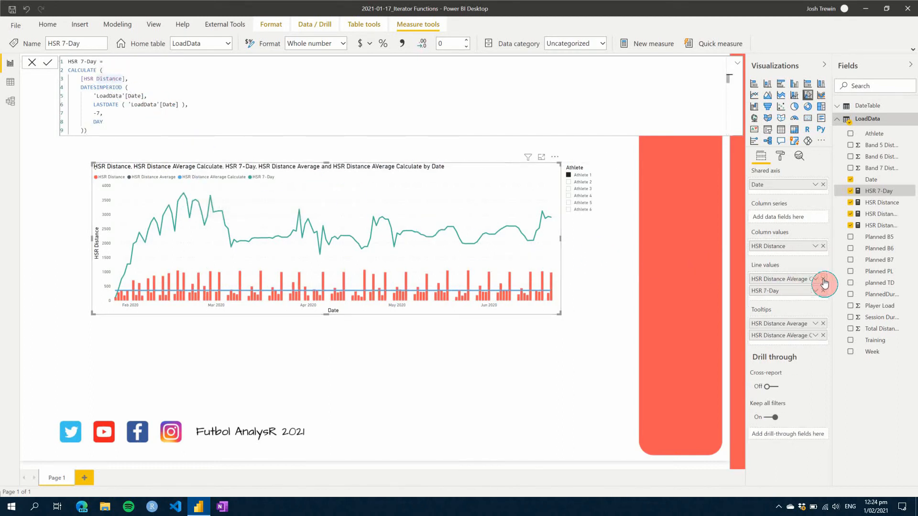
{"action": "left_click", "coordinate": [823, 280]}
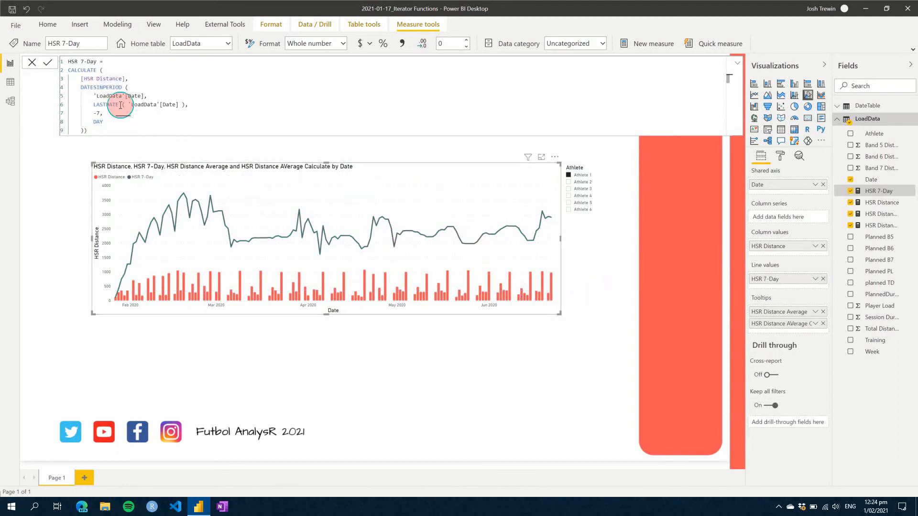
{"action": "left_click_drag", "start_coordinate": [82, 78], "coordinate": [125, 78]}
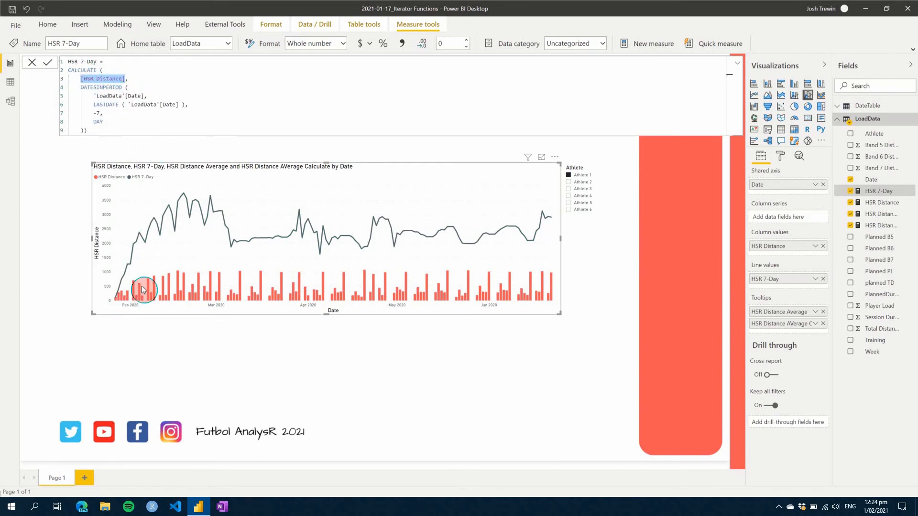
{"action": "left_click_drag", "start_coordinate": [93, 105], "coordinate": [135, 119]}
{"action": "left_click", "coordinate": [121, 119]}
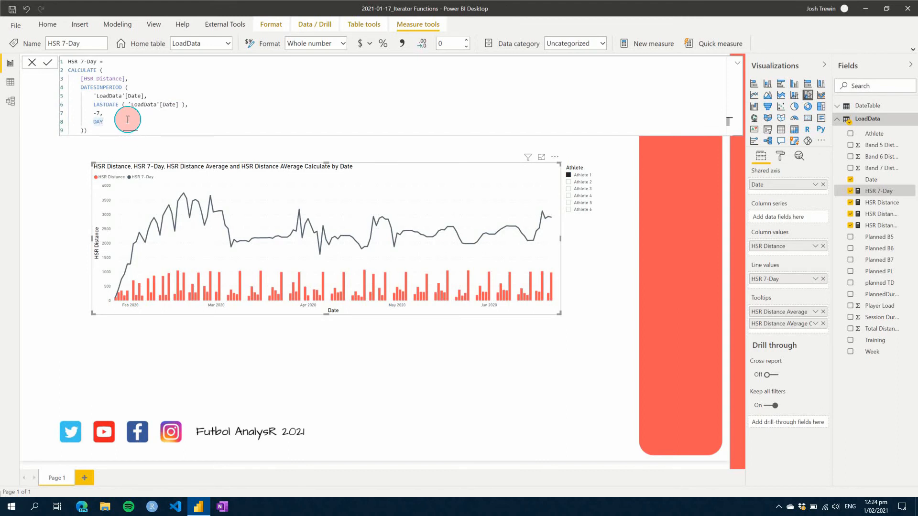
Put the closing parenthesis of CALCULATE on its own line in the HSR 7-Day formula, commit it and deselect the chart
{"action": "left_click", "coordinate": [84, 130]}
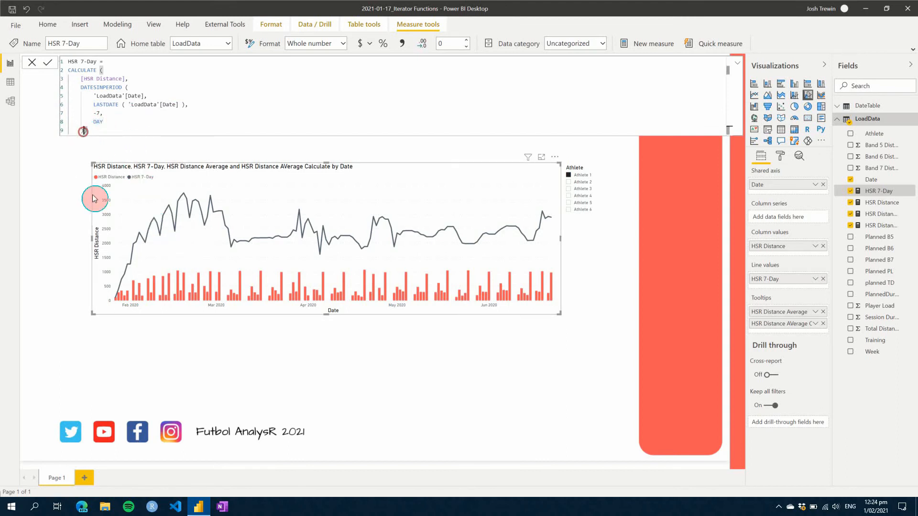
{"action": "key", "text": "shift+Return"}
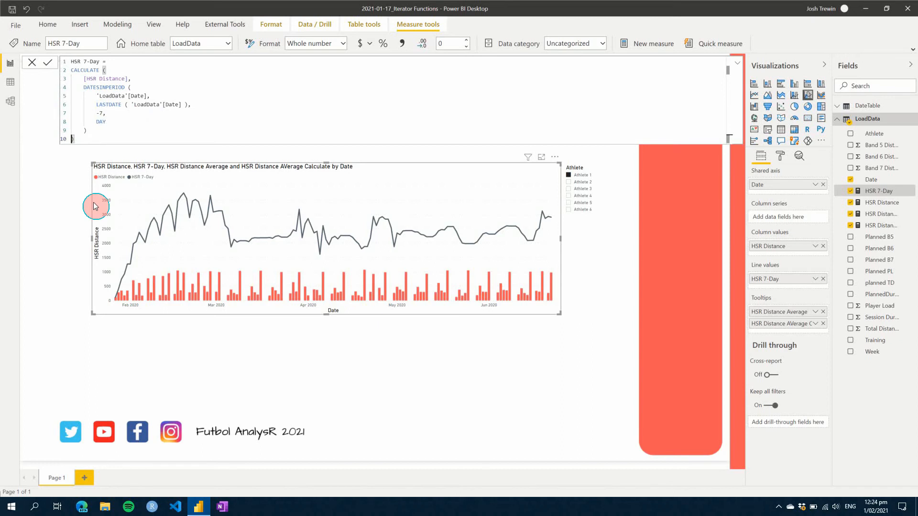
{"action": "left_click", "coordinate": [427, 371]}
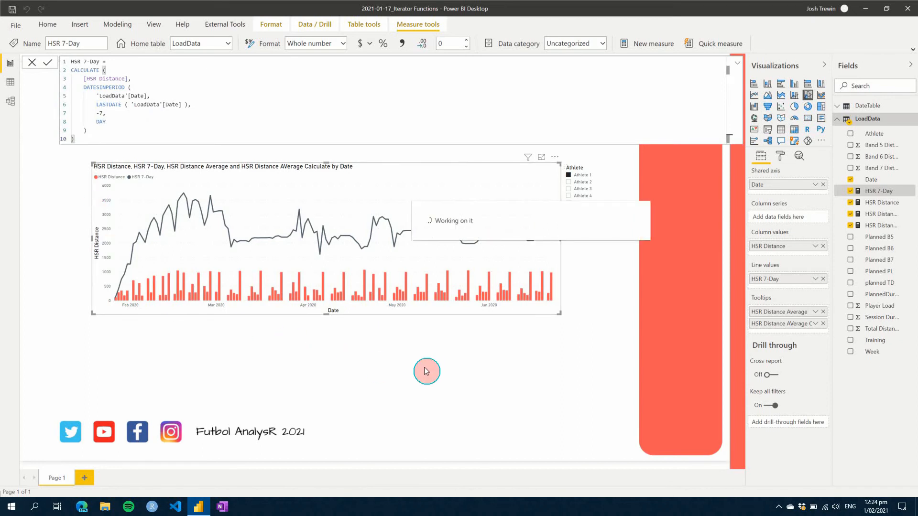
{"action": "left_click", "coordinate": [423, 367]}
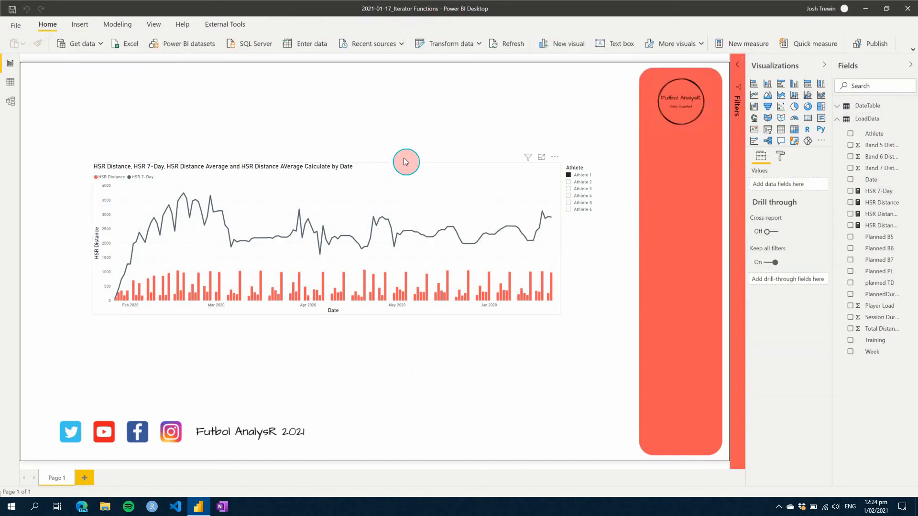
{"action": "left_click", "coordinate": [596, 264]}
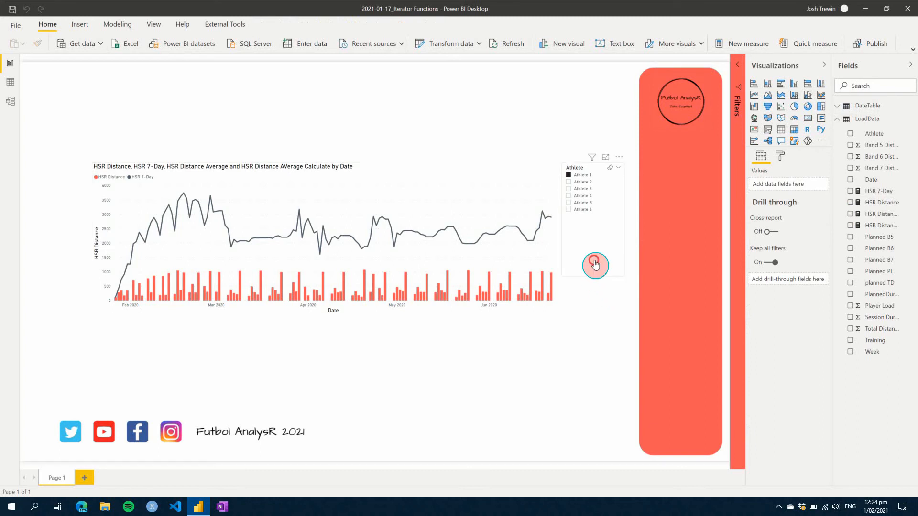
{"action": "left_click", "coordinate": [599, 310]}
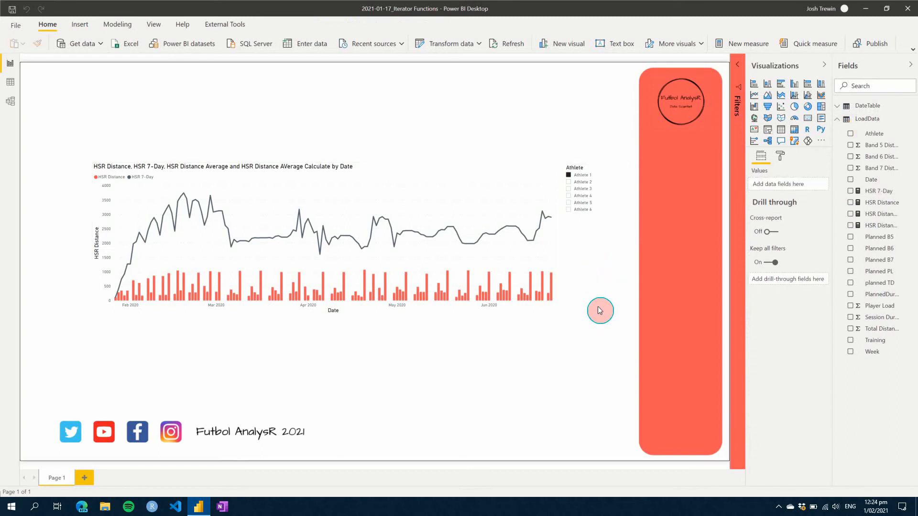